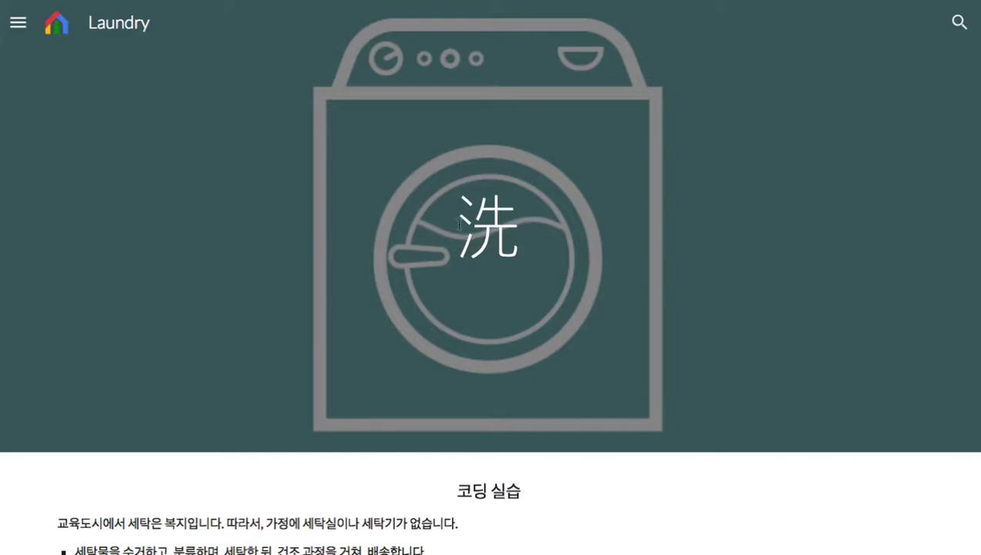
Look through the Laundry web page, from its 洗 banner down to the 생분해 세제 section, and open the site menu.
{"action": "double_click", "coordinate": [506, 225]}
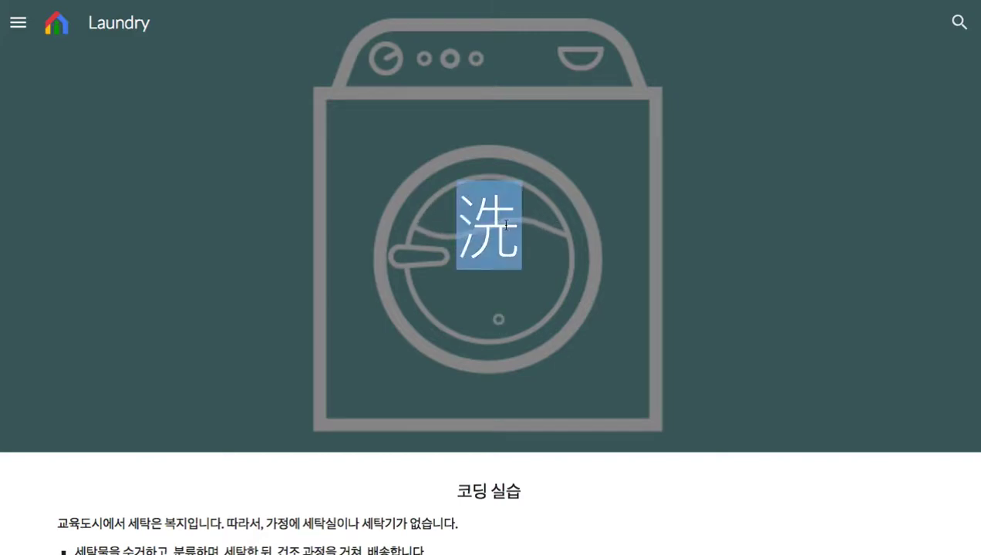
{"action": "left_click", "coordinate": [195, 260]}
{"action": "scroll", "coordinate": [195, 260], "scroll_direction": "down", "scroll_amount": 5}
{"action": "scroll", "coordinate": [197, 264], "scroll_direction": "down", "scroll_amount": 5}
{"action": "scroll", "coordinate": [196, 265], "scroll_direction": "down", "scroll_amount": 7}
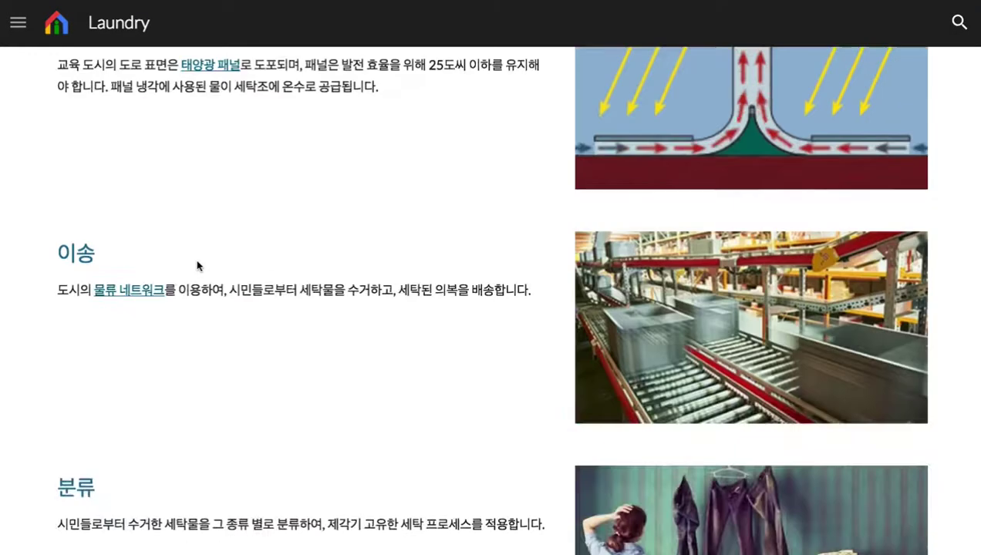
{"action": "scroll", "coordinate": [197, 266], "scroll_direction": "down", "scroll_amount": 10}
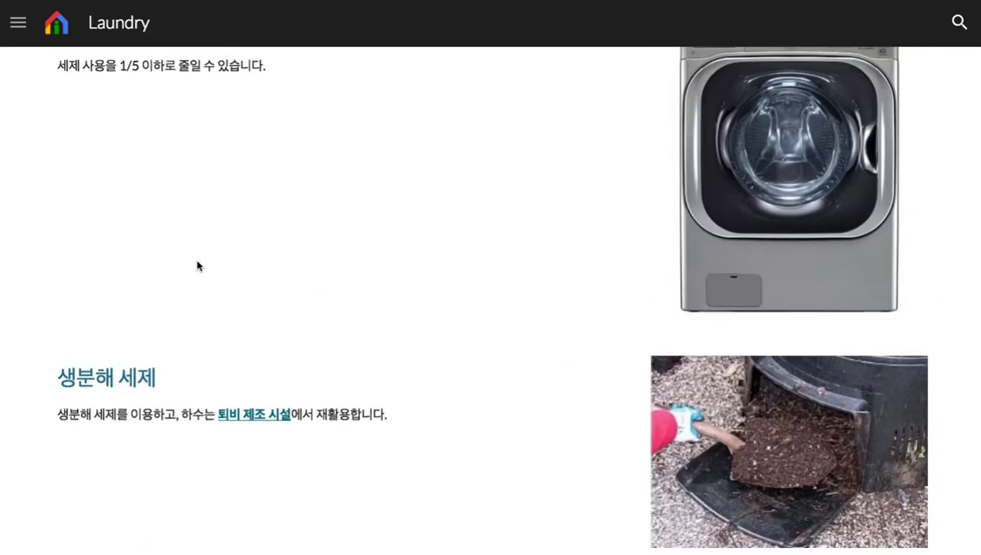
{"action": "scroll", "coordinate": [196, 266], "scroll_direction": "down", "scroll_amount": 2}
{"action": "scroll", "coordinate": [197, 266], "scroll_direction": "down", "scroll_amount": 2}
{"action": "scroll", "coordinate": [196, 266], "scroll_direction": "up", "scroll_amount": 20}
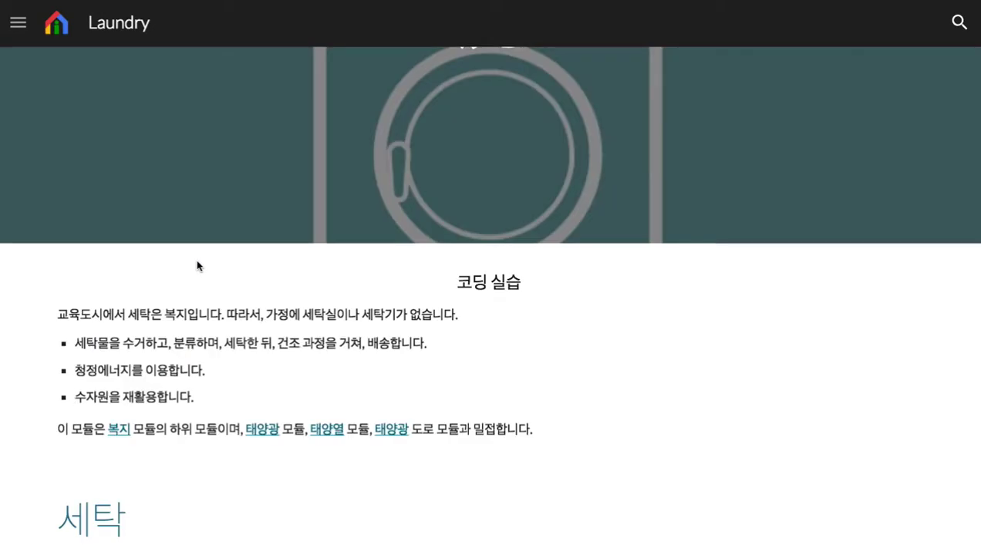
{"action": "left_click", "coordinate": [18, 22]}
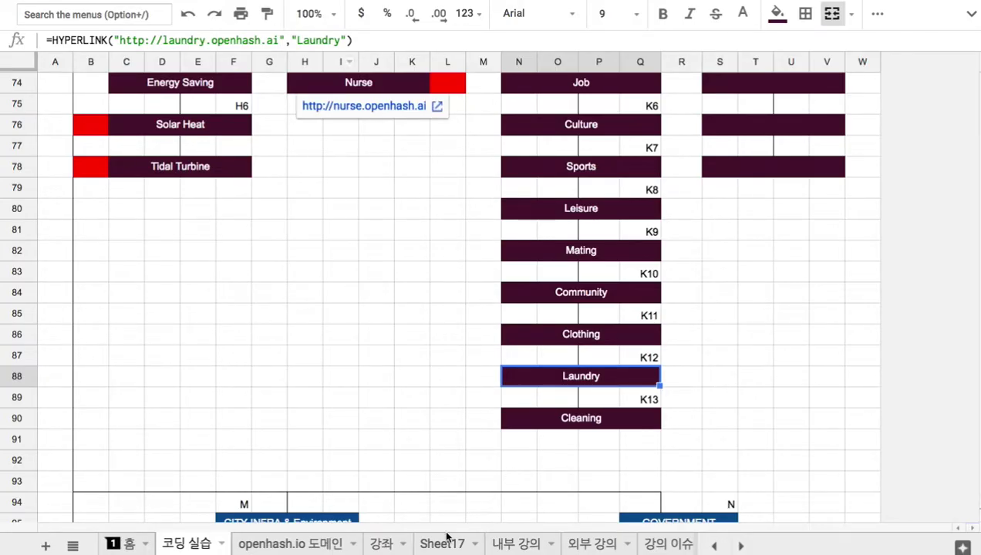
Switch to the spreadsheet's Sheet17 and enter the title "Laundry" in the blue merged cell of row 2.
{"action": "left_click", "coordinate": [442, 544]}
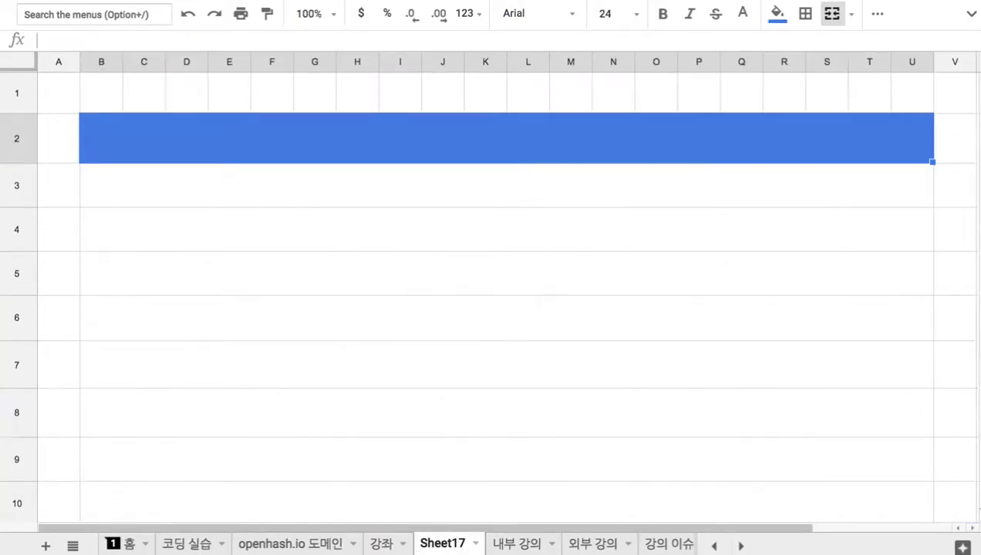
{"action": "type", "text": "Laud"}
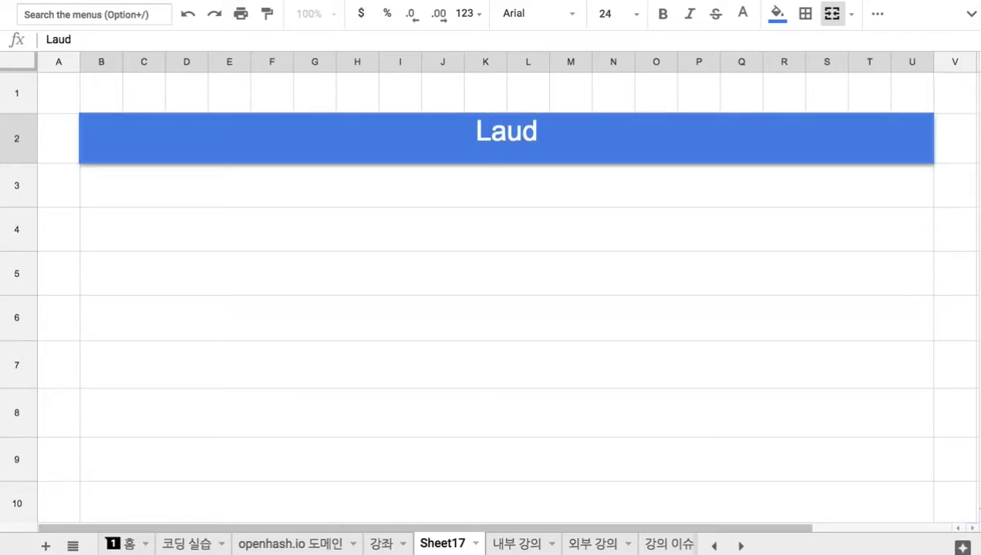
{"action": "key", "text": "BackSpace"}
{"action": "type", "text": "ndry"}
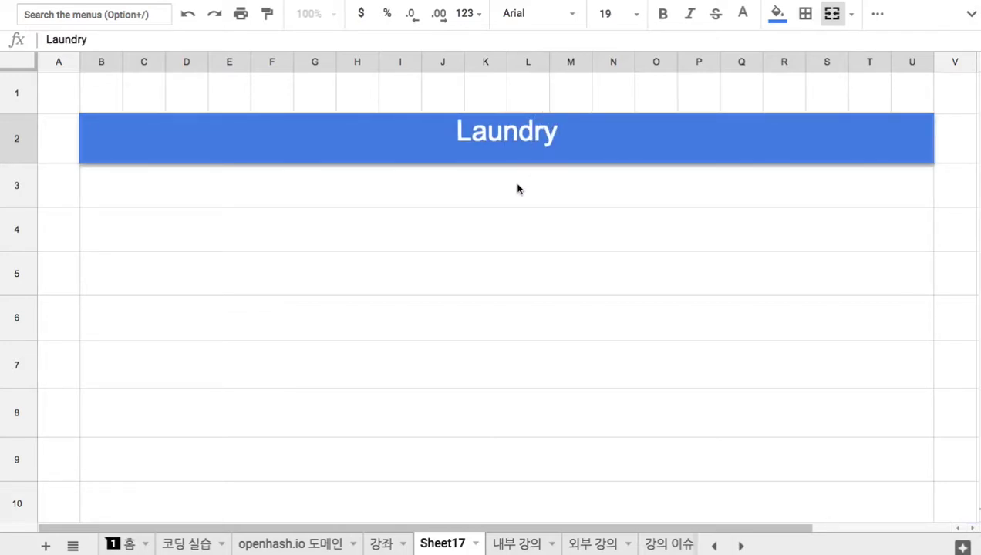
{"action": "key", "text": "Return"}
Enter "1. 교육도시의 가정에서는 세탁을 하지 않는다." in row 3 below the title.
{"action": "type", "text": "1. r"}
{"action": "key", "text": "BackSpace"}
{"action": "type", "text": "교육돗시의 "}
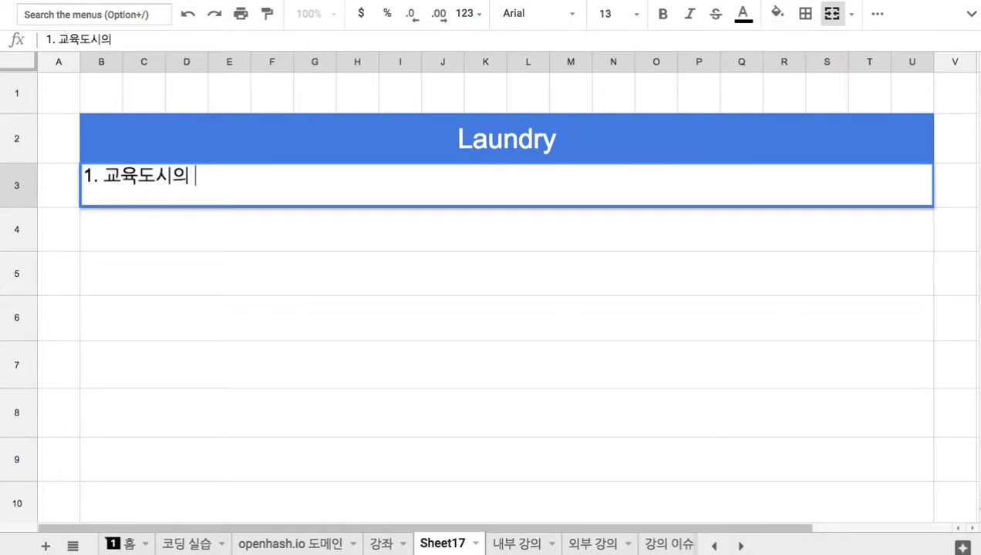
{"action": "type", "text": "가정에선는 "}
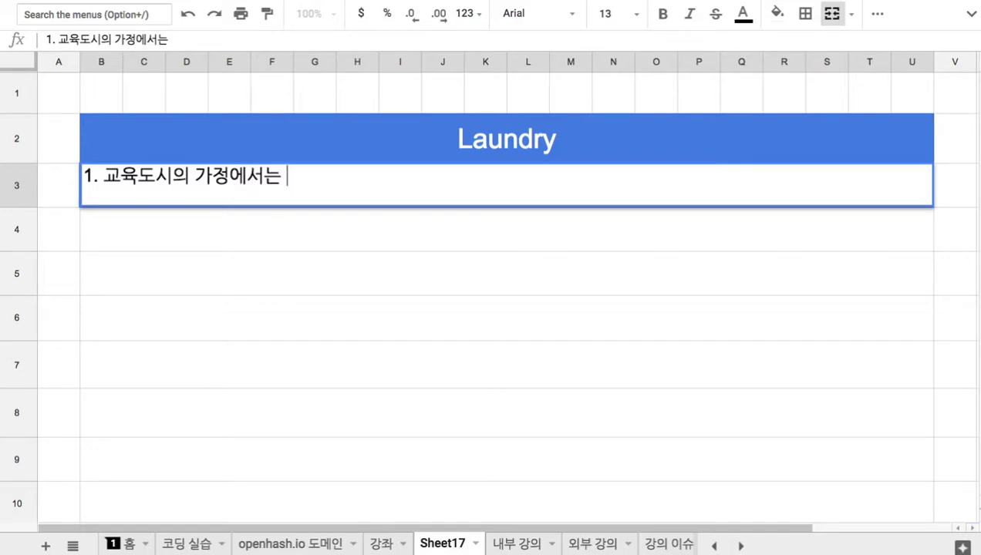
{"action": "type", "text": "세탁을 핳지 않는다."}
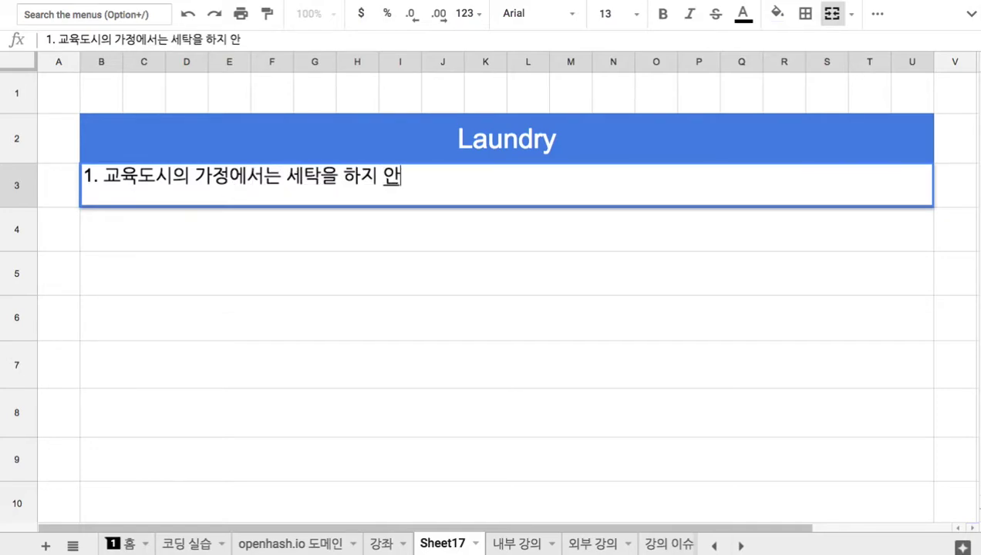
{"action": "key", "text": "Return"}
Enter the sub-items "1) 세탁 복지" in row 4 and "2) 세탁소를 이용" in row 5.
{"action": "type", "text": "1"}
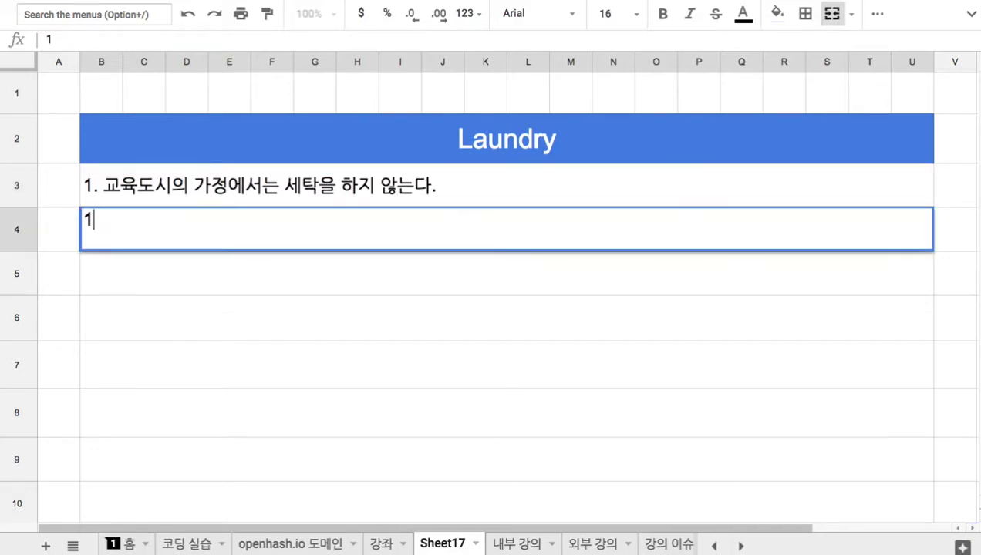
{"action": "type", "text": ") 세탁 복지"}
{"action": "key", "text": "Return"}
{"action": "type", "text": "2) 세탁소"}
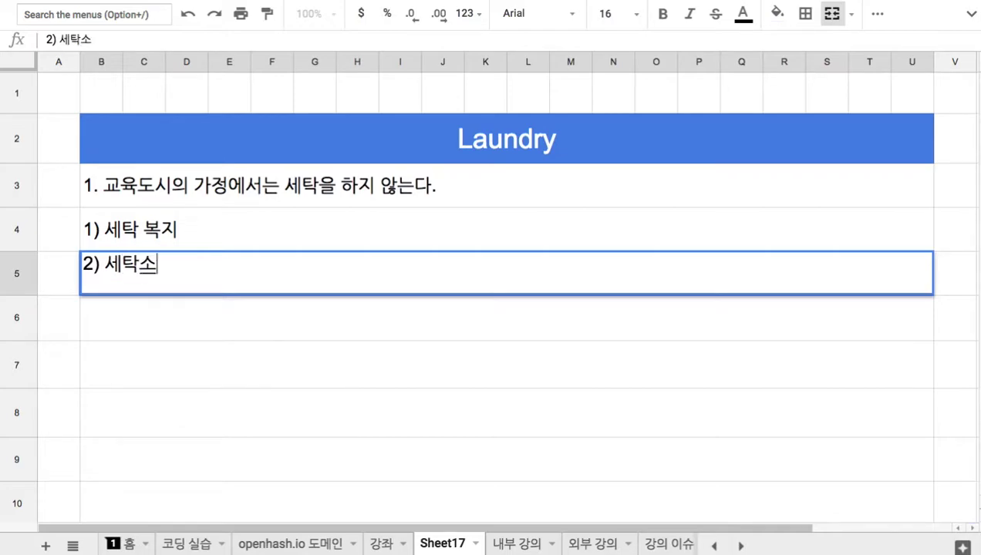
{"action": "type", "text": "를 ㅇ이용"}
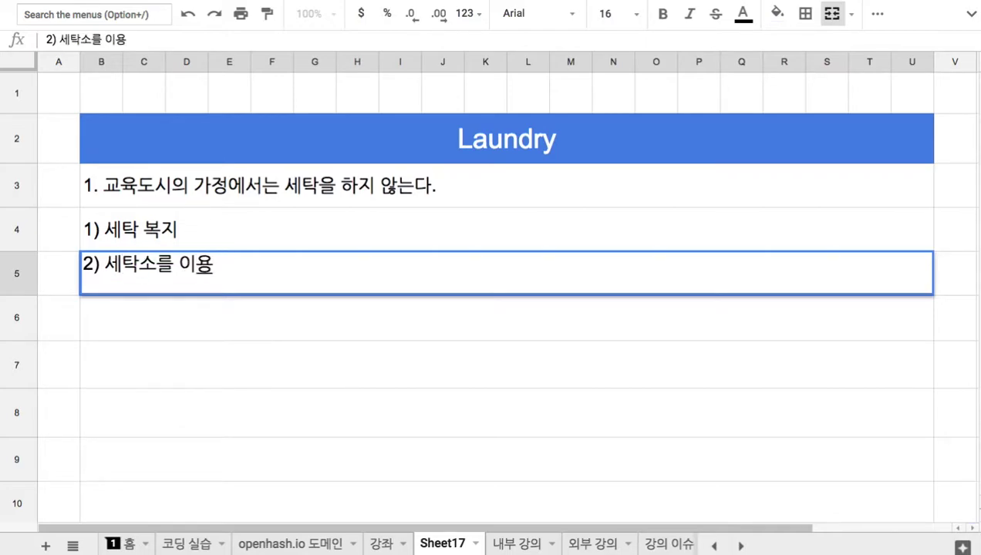
{"action": "left_click", "coordinate": [320, 235]}
Enter "2. 세탁복지는 Clothing 수풀의 연장이다." in row 6.
{"action": "left_click", "coordinate": [196, 329]}
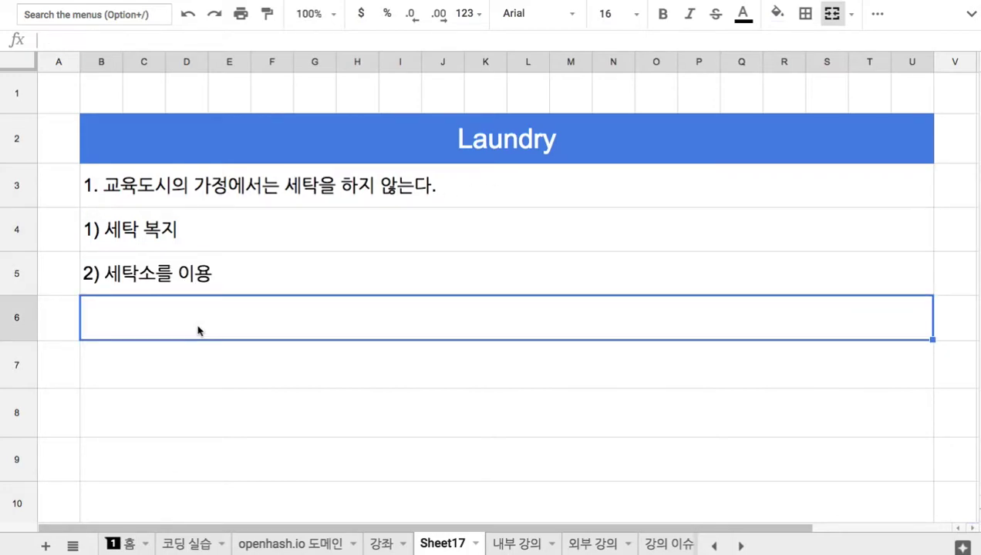
{"action": "type", "text": "2. "}
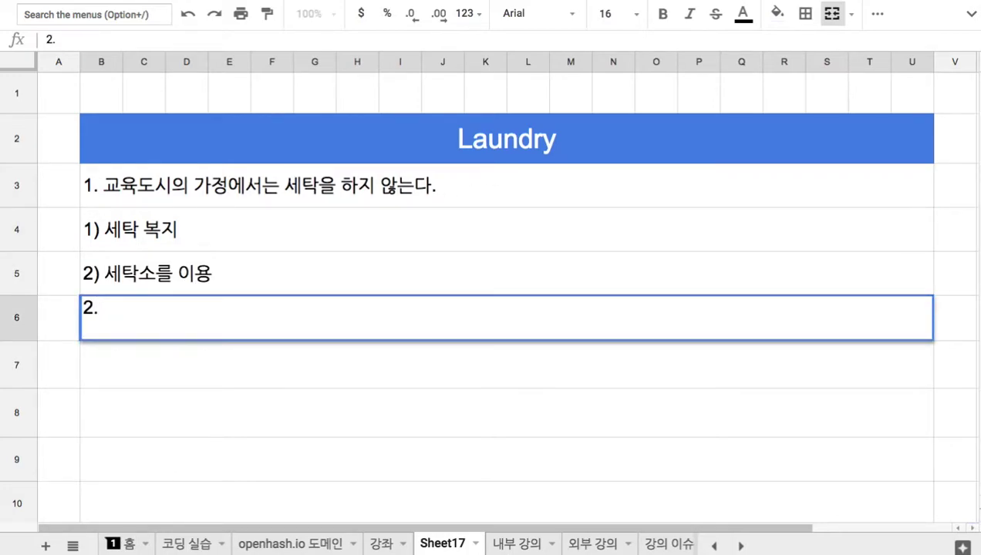
{"action": "type", "text": "세탁복ㅈ"}
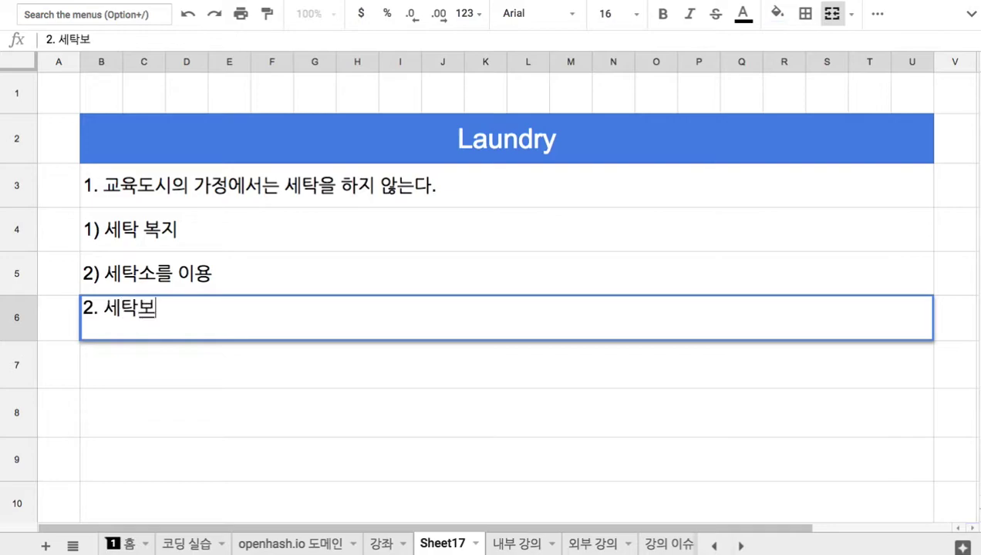
{"action": "type", "text": "ㅣ는의보"}
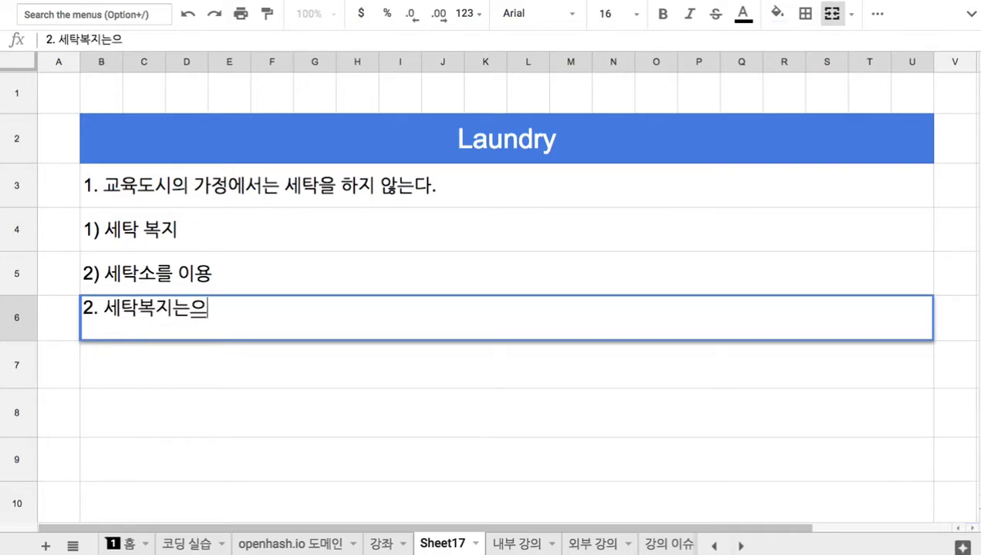
{"action": "key", "text": "BackSpace"}
{"action": "key", "text": "BackSpace"}
{"action": "key", "text": "BackSpace"}
{"action": "type", "text": "Clothing  "}
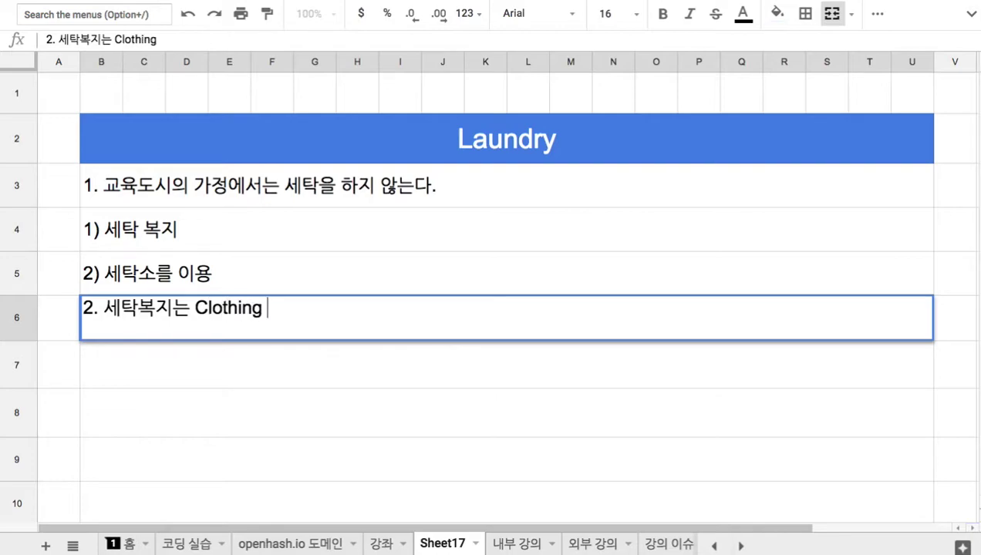
{"action": "type", "text": "숲ㄹ"}
{"action": "key", "text": "BackSpace"}
{"action": "key", "text": "BackSpace"}
{"action": "key", "text": "BackSpace"}
{"action": "type", "text": "수푸ㄹ의 연장인"}
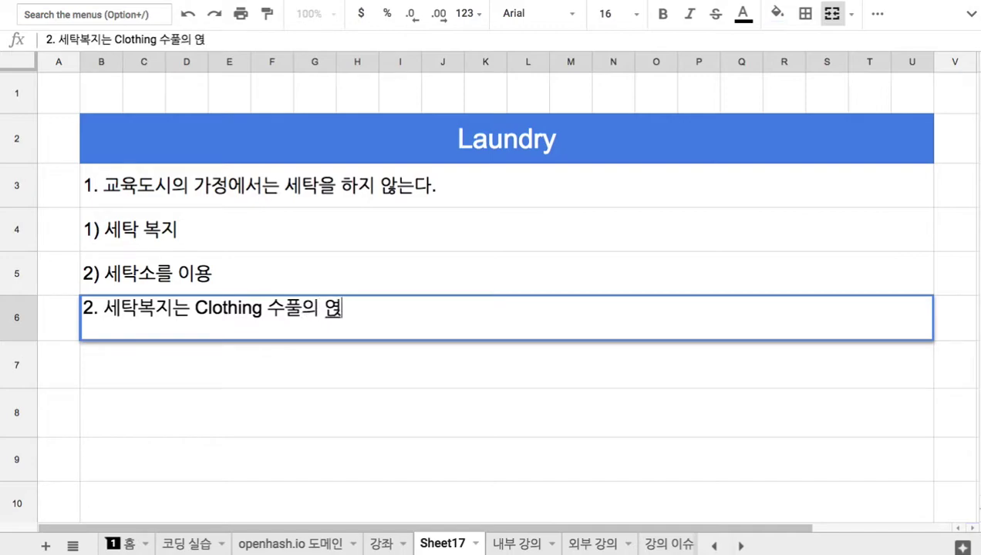
{"action": "type", "text": "다."}
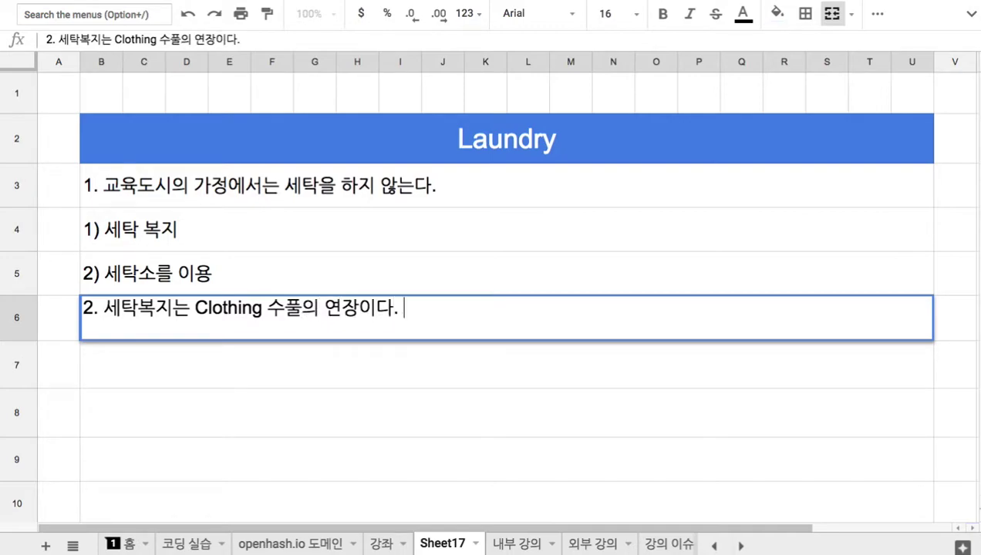
{"action": "double_click", "coordinate": [207, 315]}
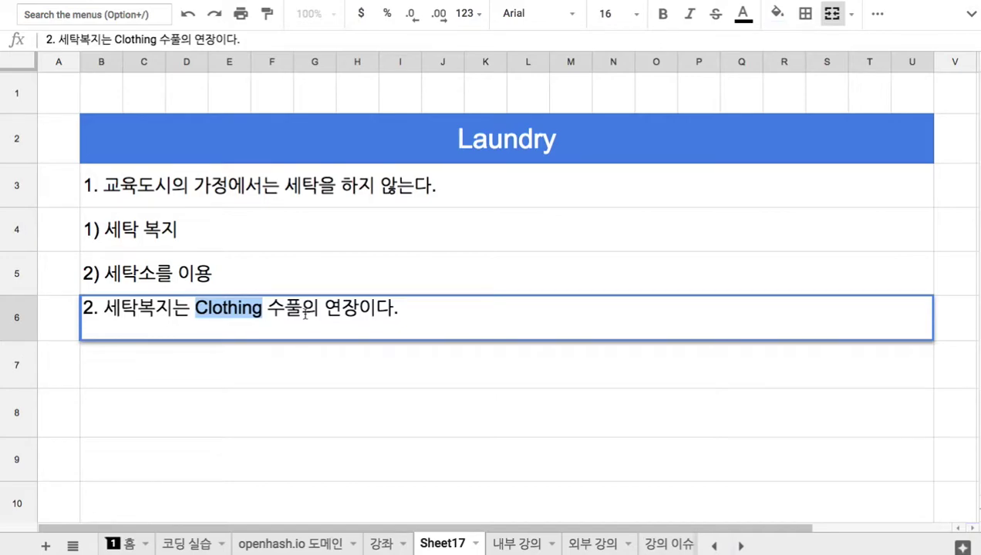
{"action": "left_click", "coordinate": [156, 228]}
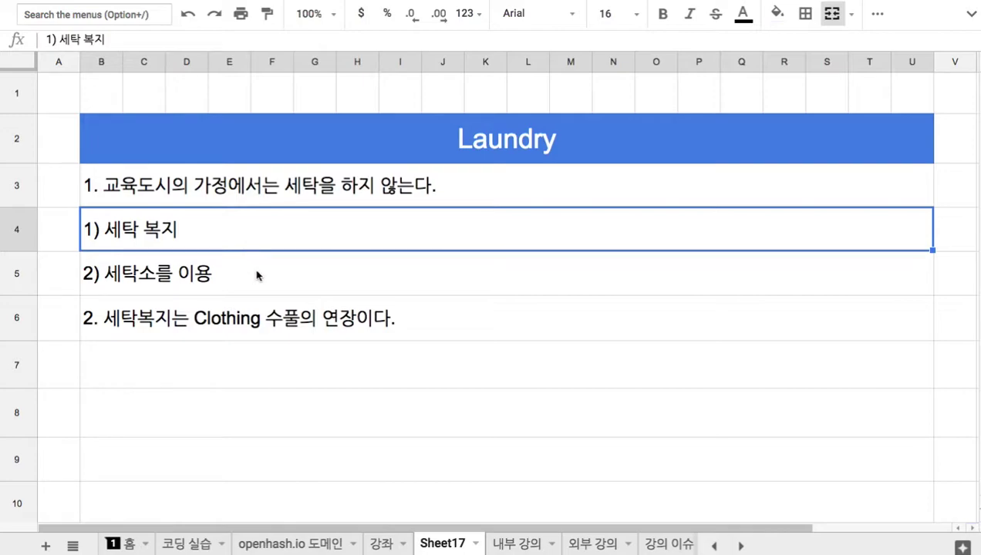
{"action": "left_click", "coordinate": [214, 282]}
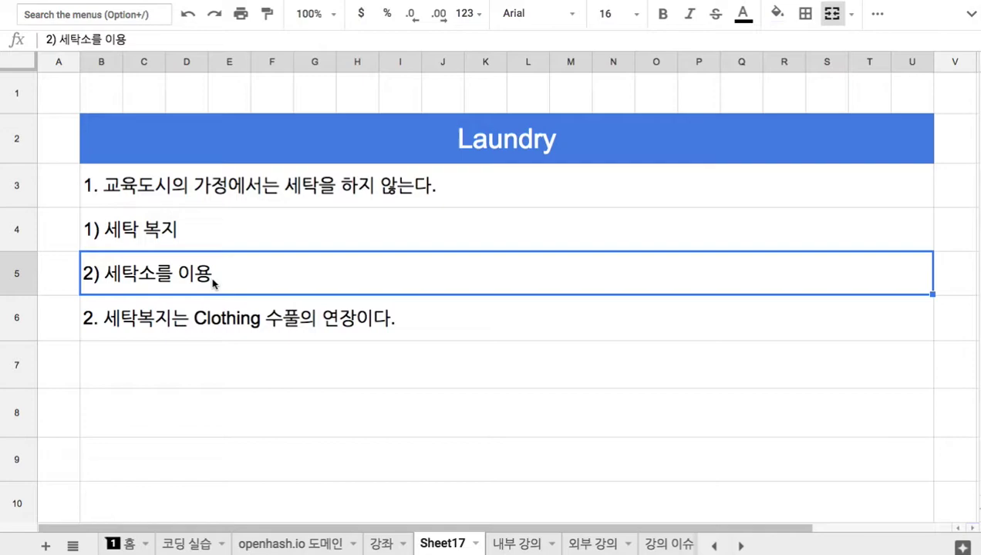
{"action": "double_click", "coordinate": [220, 183]}
{"action": "left_click_drag", "start_coordinate": [195, 177], "coordinate": [324, 185]}
{"action": "left_click", "coordinate": [505, 143]}
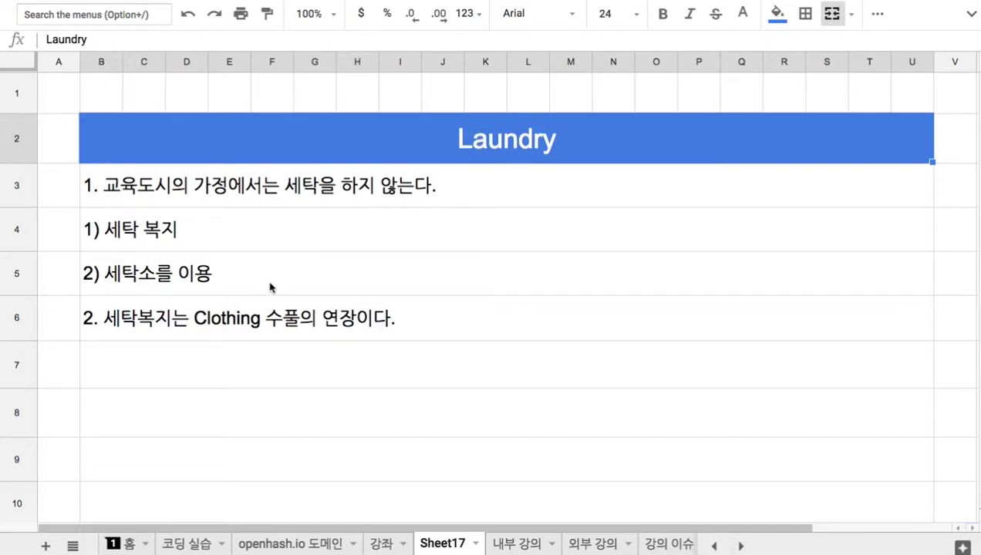
Write "3. 도시가 제공하는 내의, 외의, 운동복, 운동화 기타 의복류의 세탁을 담당" in row 7, without a comma after 운동화.
{"action": "left_click", "coordinate": [162, 368]}
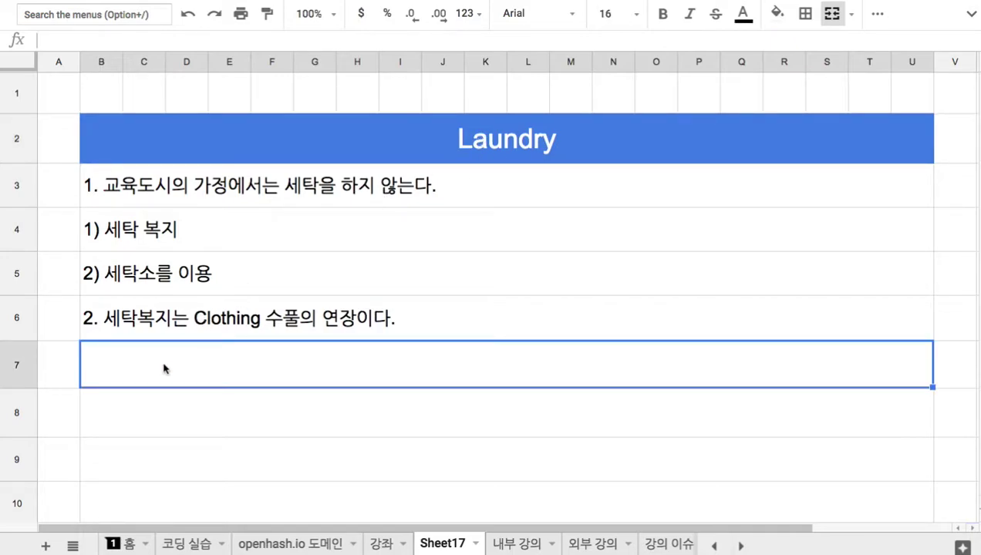
{"action": "type", "text": "3. 되"}
{"action": "key", "text": "BackSpace"}
{"action": "type", "text": "시가 제공하는 내의, 오"}
{"action": "key", "text": "BackSpace"}
{"action": "type", "text": "외의, 운동복"}
{"action": "type", "text": ", 운동ㅎ"}
{"action": "type", "text": "ㅘ"}
{"action": "type", "text": ", "}
{"action": "type", "text": "기타"}
{"action": "type", "text": " ㅇㅛㅇㅍ"}
{"action": "key", "text": "BackSpace"}
{"action": "key", "text": "BackSpace"}
{"action": "key", "text": "BackSpace"}
{"action": "type", "text": "ㅢ복류"}
{"action": "type", "text": "의 세탁을"}
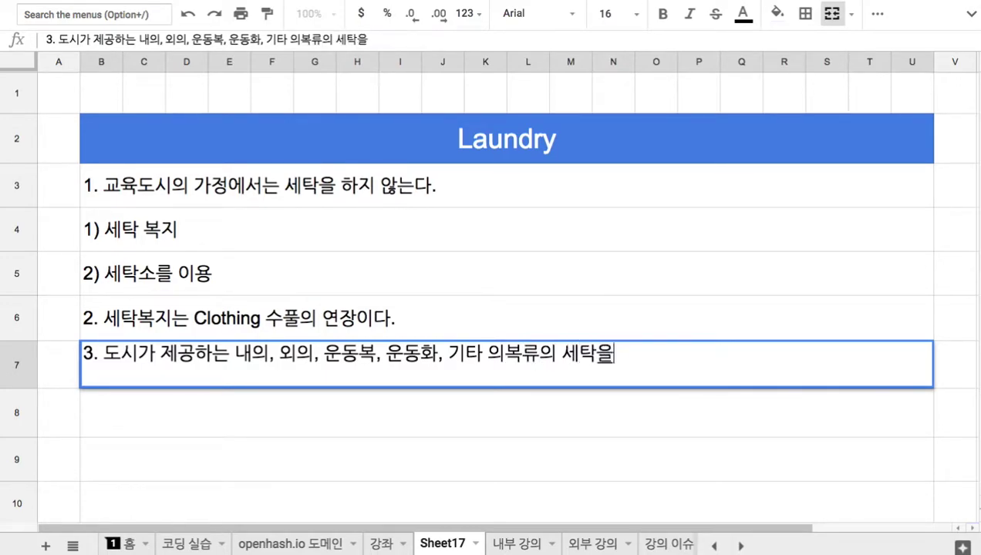
{"action": "type", "text": " 담당"}
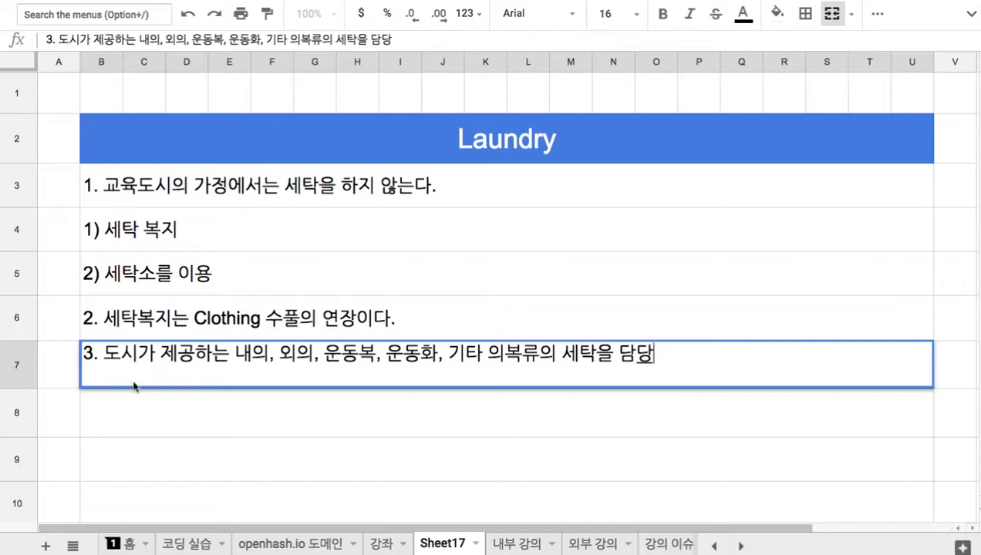
{"action": "left_click", "coordinate": [445, 357]}
{"action": "key", "text": "BackSpace"}
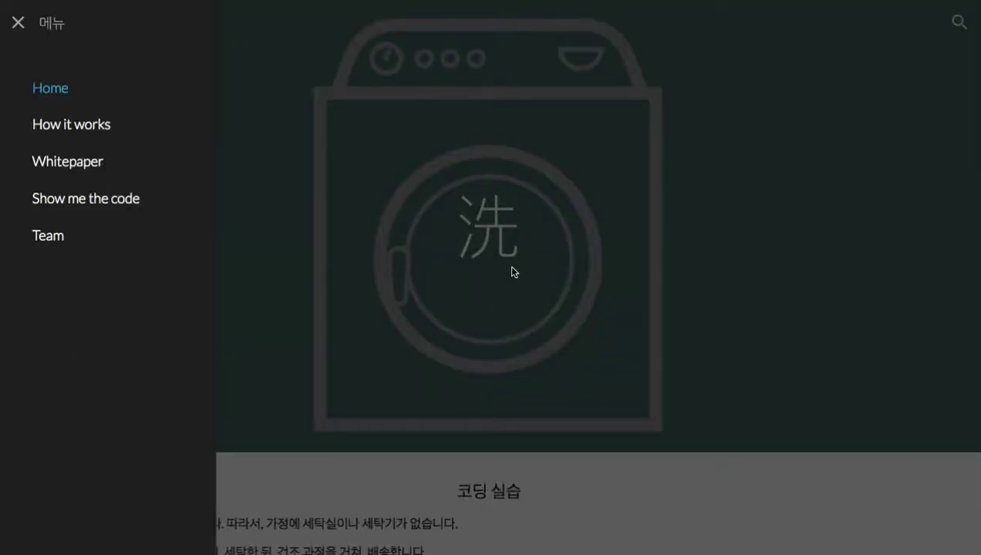
Return to the Laundry web page, close its menu and review the laundry process sections such as 이송 and 분류.
{"action": "left_click", "coordinate": [513, 269]}
{"action": "scroll", "coordinate": [512, 269], "scroll_direction": "down", "scroll_amount": 10}
{"action": "scroll", "coordinate": [512, 273], "scroll_direction": "down", "scroll_amount": 1}
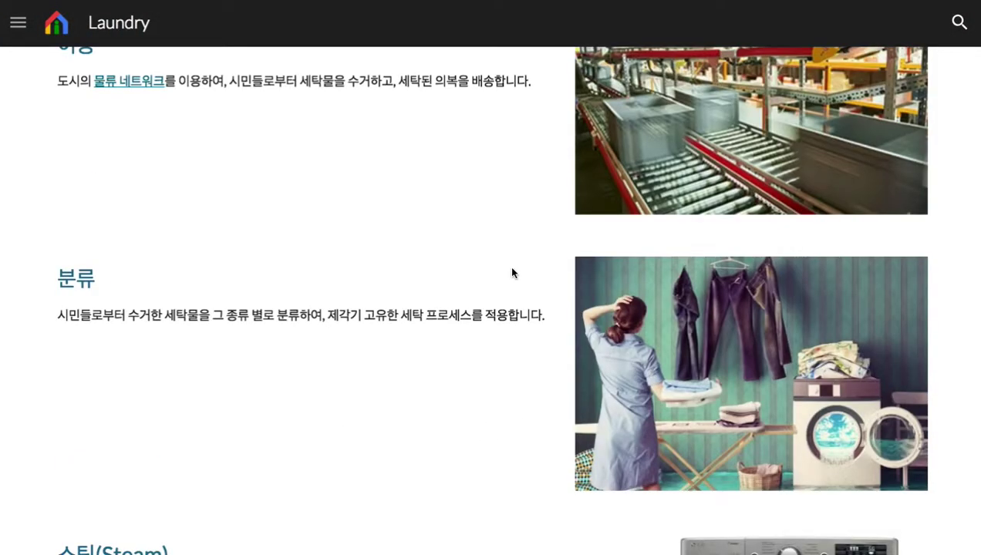
{"action": "scroll", "coordinate": [512, 272], "scroll_direction": "down", "scroll_amount": 8}
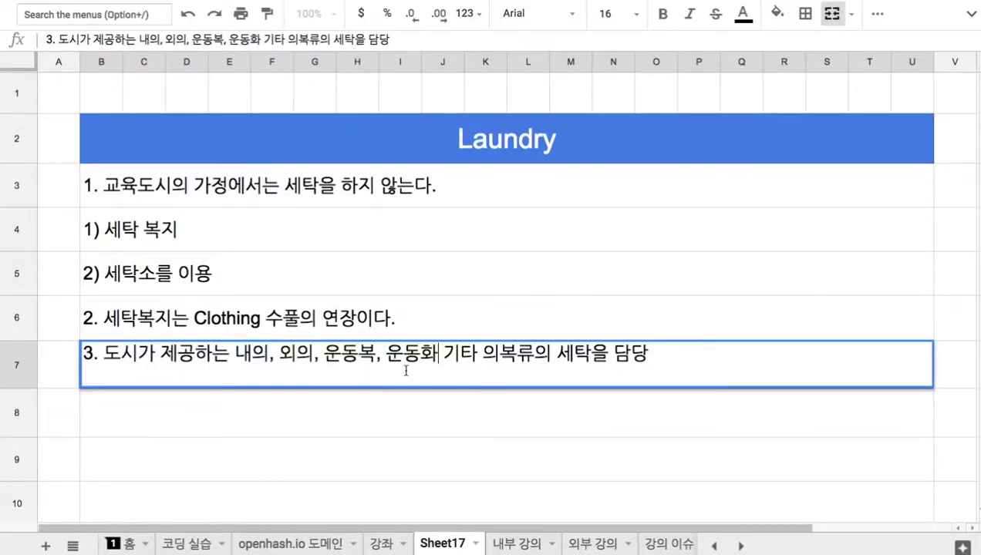
Enter "4. 세탁할 의복을 수거하는 체계, 세탁 후에 배포하는 체계, 세탁 방식, 세탁기를 설계" in row 8.
{"action": "left_click", "coordinate": [366, 419]}
{"action": "type", "text": "4. "}
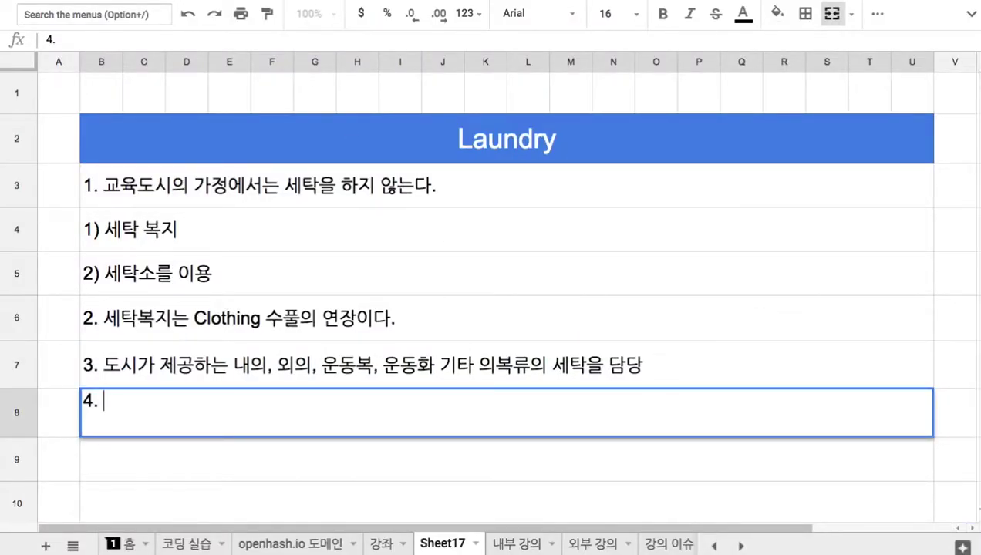
{"action": "type", "text": "세탁할"}
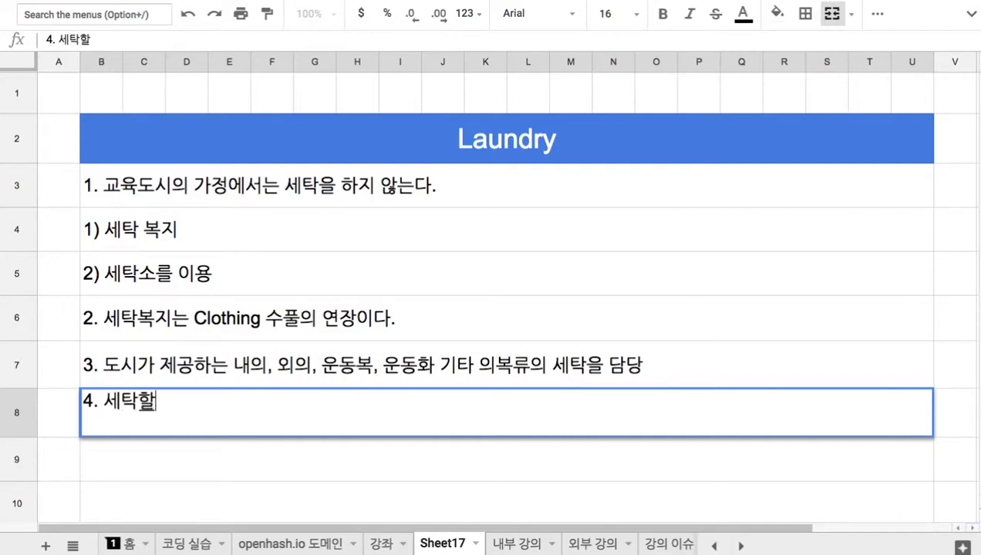
{"action": "type", "text": " 의복을 수거하는 "}
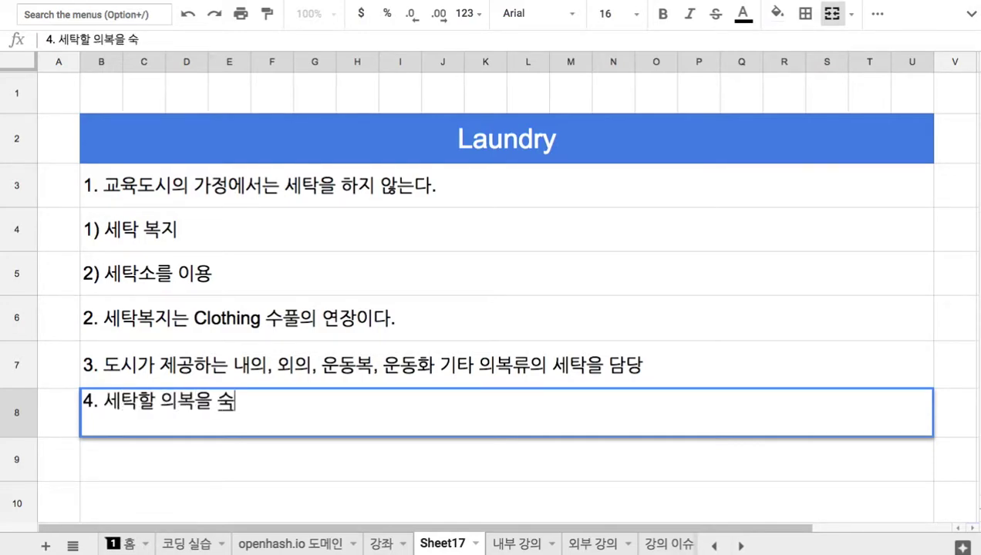
{"action": "type", "text": "체계"}
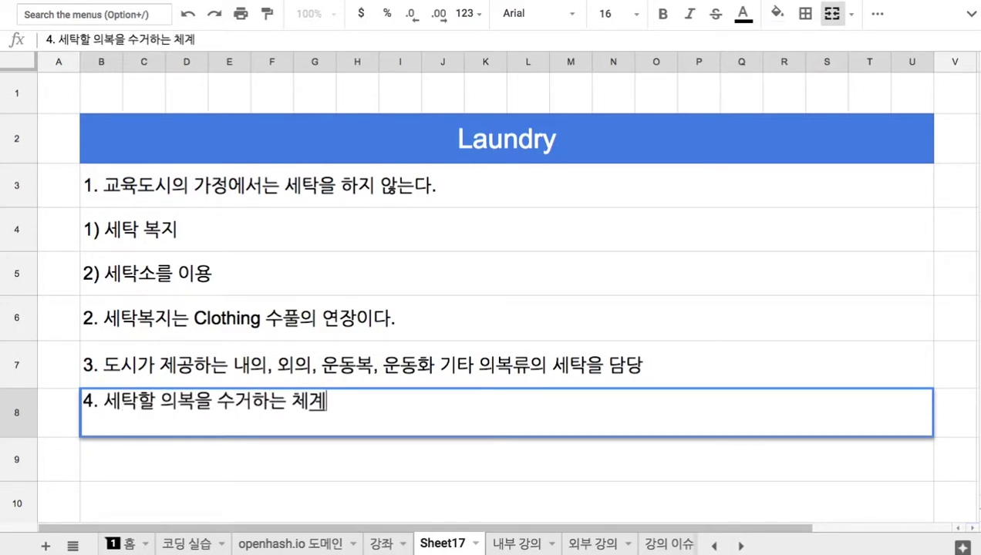
{"action": "type", "text": ", 세탁 후에 "}
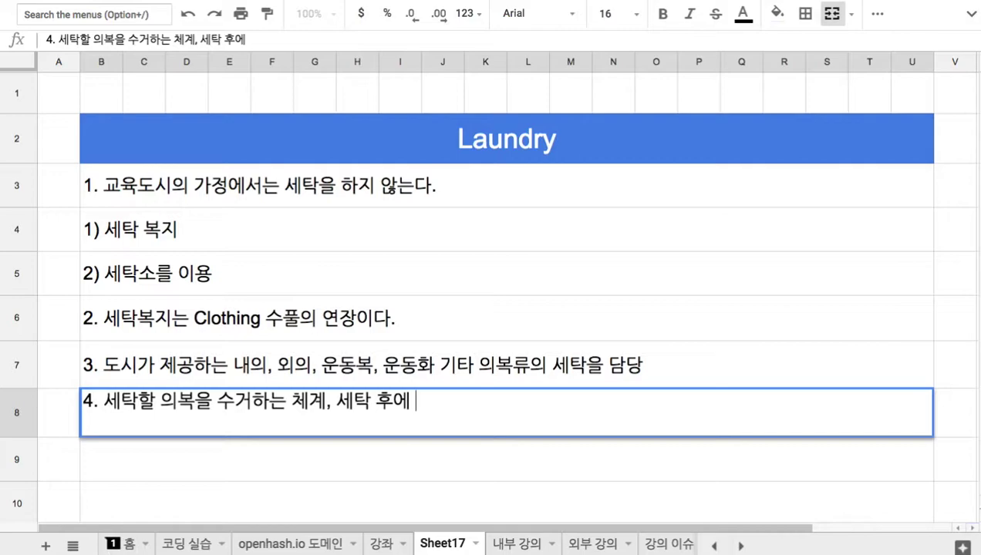
{"action": "type", "text": "배포하는 체"}
{"action": "type", "text": "계"}
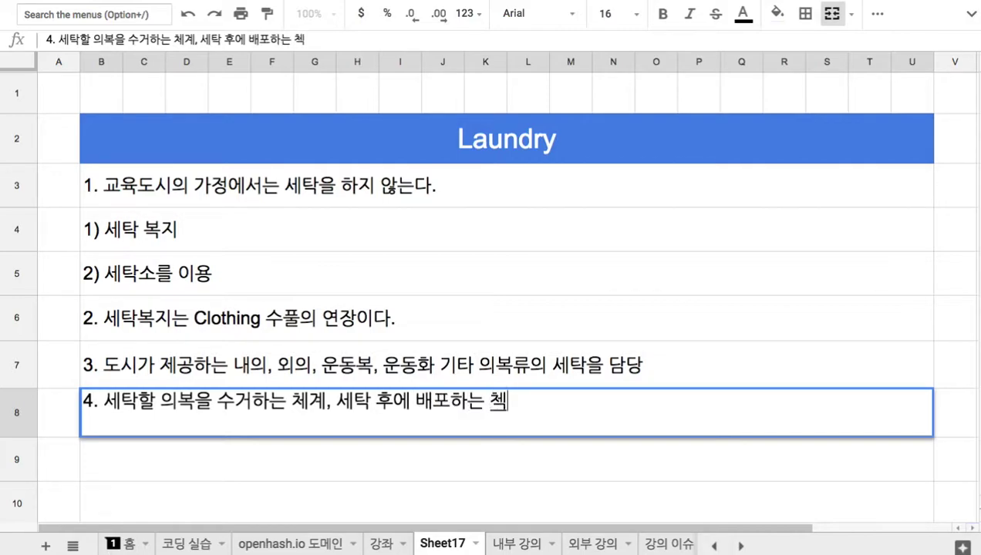
{"action": "type", "text": ", 세탁 방식"}
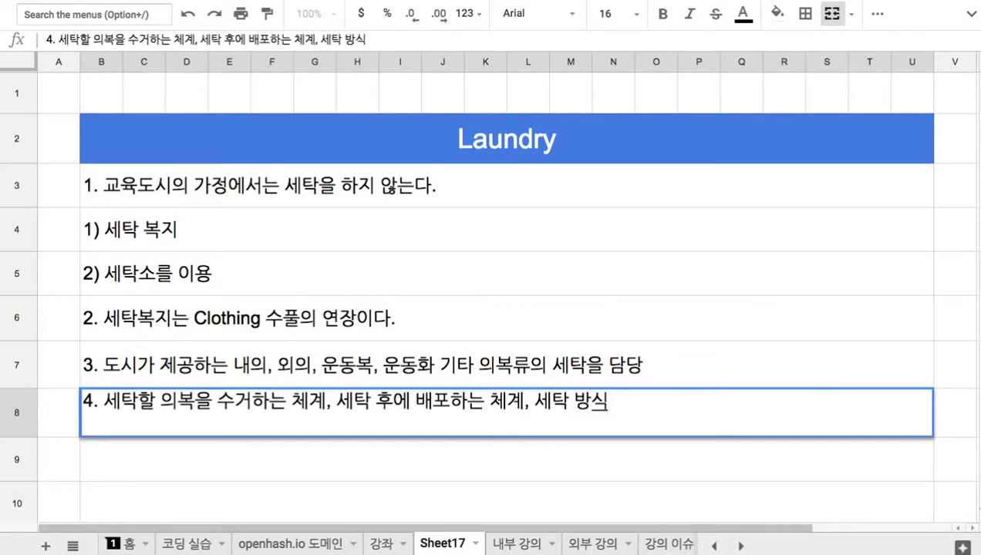
{"action": "type", "text": ", 세탁기"}
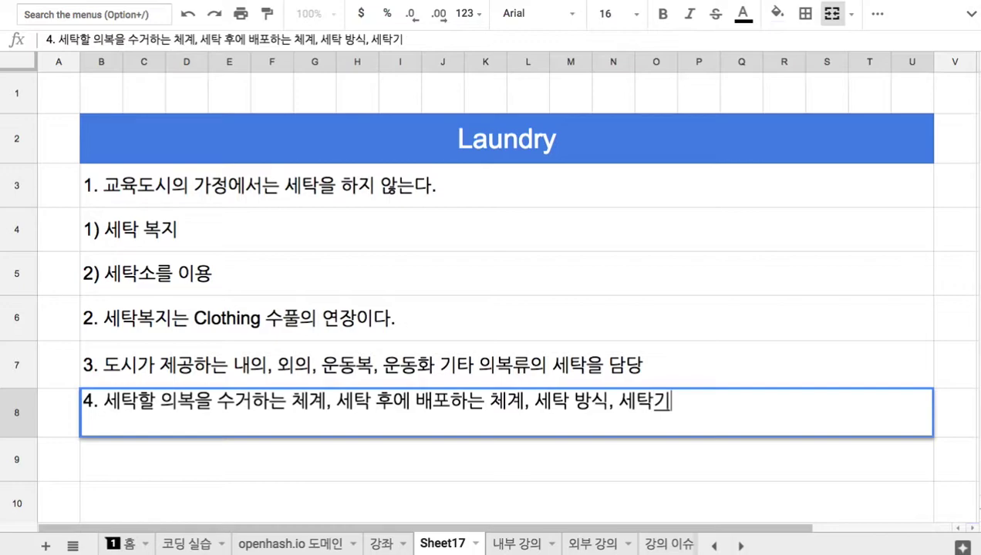
{"action": "type", "text": " 들"}
{"action": "key", "text": "BackSpace"}
{"action": "key", "text": "BackSpace"}
{"action": "key", "text": "BackSpace"}
{"action": "type", "text": "를 설계"}
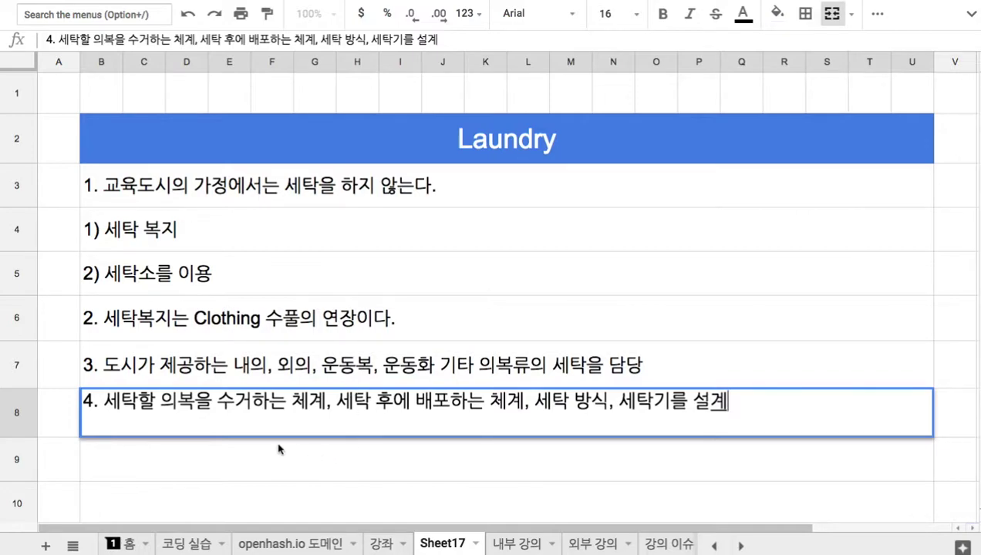
Add sorting to item 4 in row 8, so that its first phrase reads "세탁할 의복을 수거하고, 분류하는 체계".
{"action": "left_click", "coordinate": [272, 401]}
{"action": "type", "text": "고, 부ㄴ류한"}
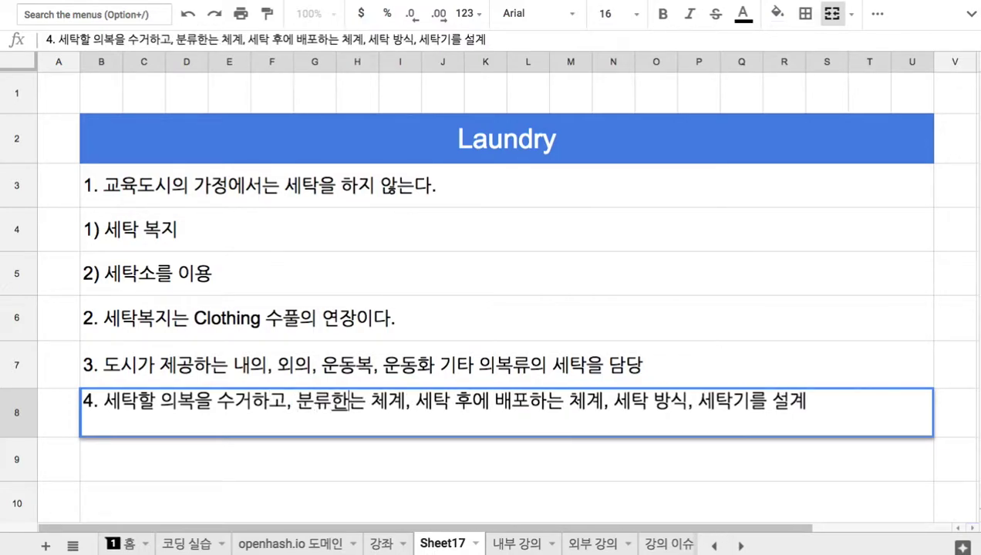
{"action": "key", "text": "BackSpace"}
Enter "5. 세탁기 설계는 관련 Machinery 수풀에서 담당." in row 9.
{"action": "left_click", "coordinate": [338, 471]}
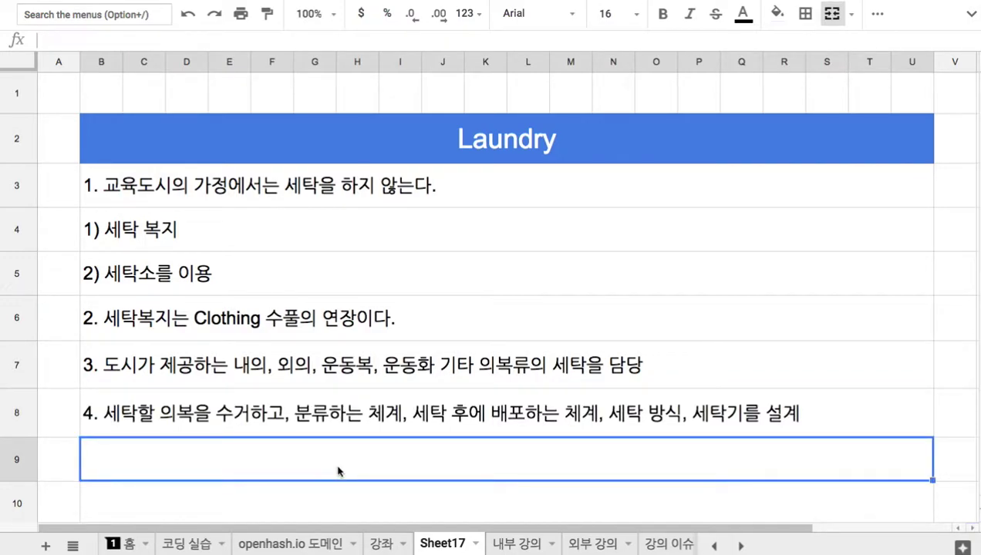
{"action": "type", "text": "5. "}
{"action": "type", "text": "세탁기 섥"}
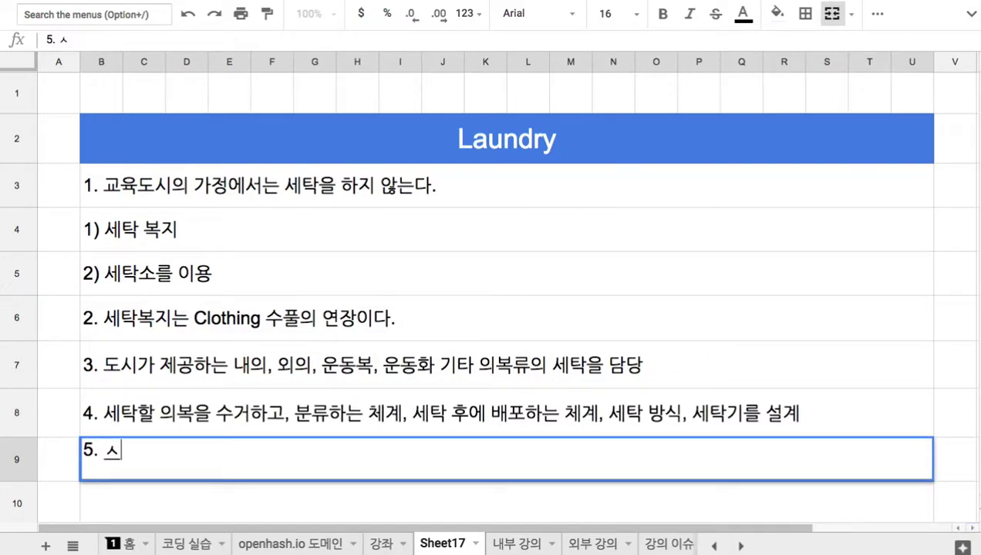
{"action": "type", "text": "계"}
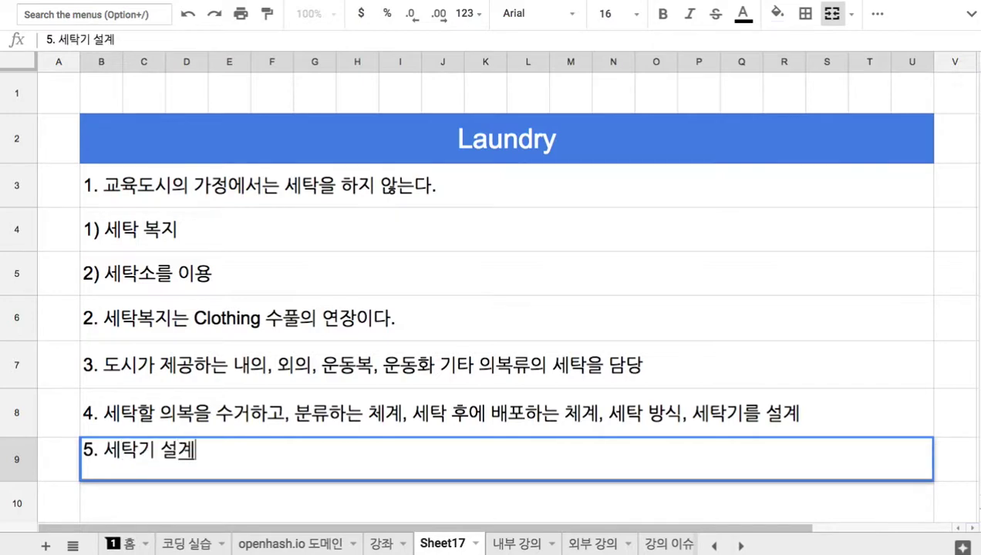
{"action": "left_click", "coordinate": [465, 152]}
{"action": "double_click", "coordinate": [243, 461]}
{"action": "type", "text": "는 관ㄹ"}
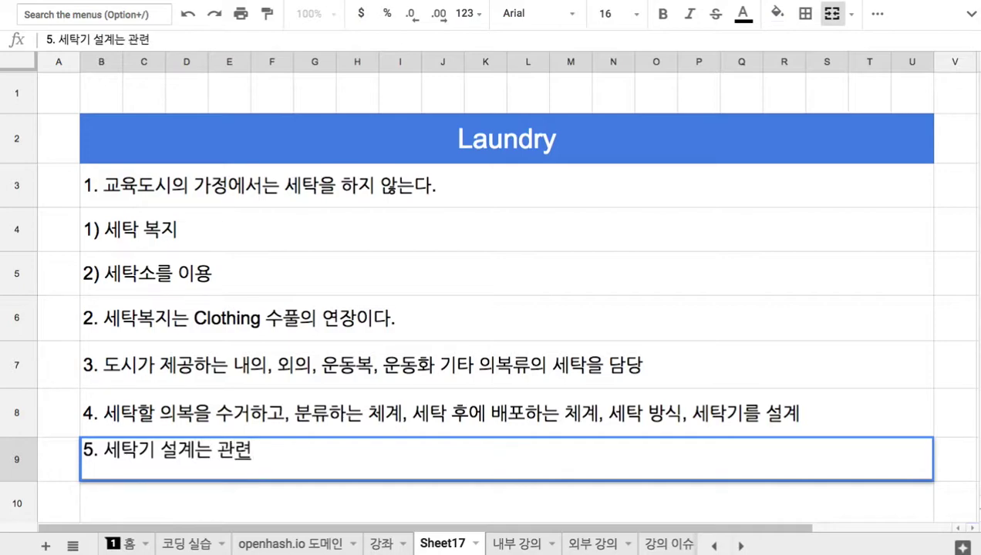
{"action": "type", "text": "Machinery 수풀에서 담서"}
{"action": "key", "text": "BackSpace"}
{"action": "key", "text": "BackSpace"}
{"action": "type", "text": "당."}
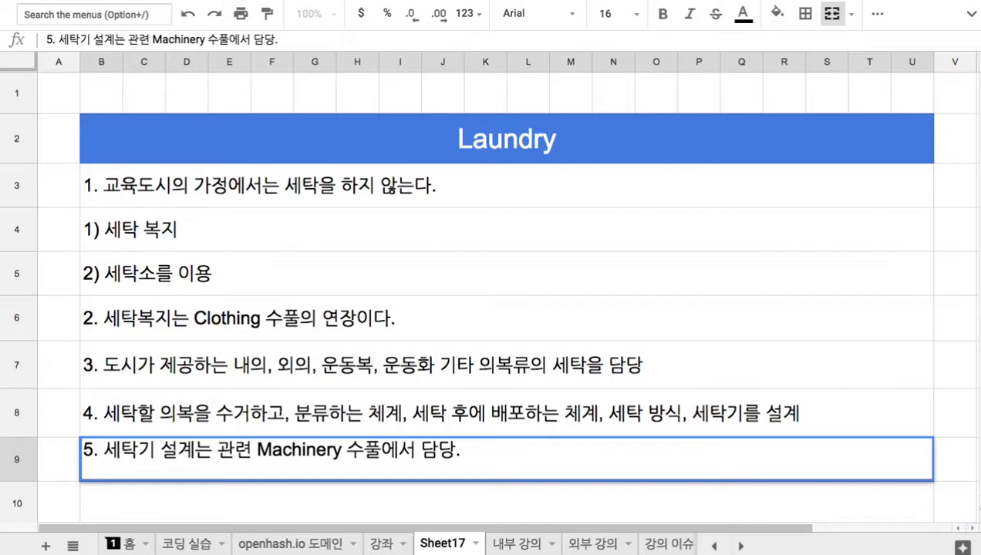
{"action": "left_click", "coordinate": [420, 151]}
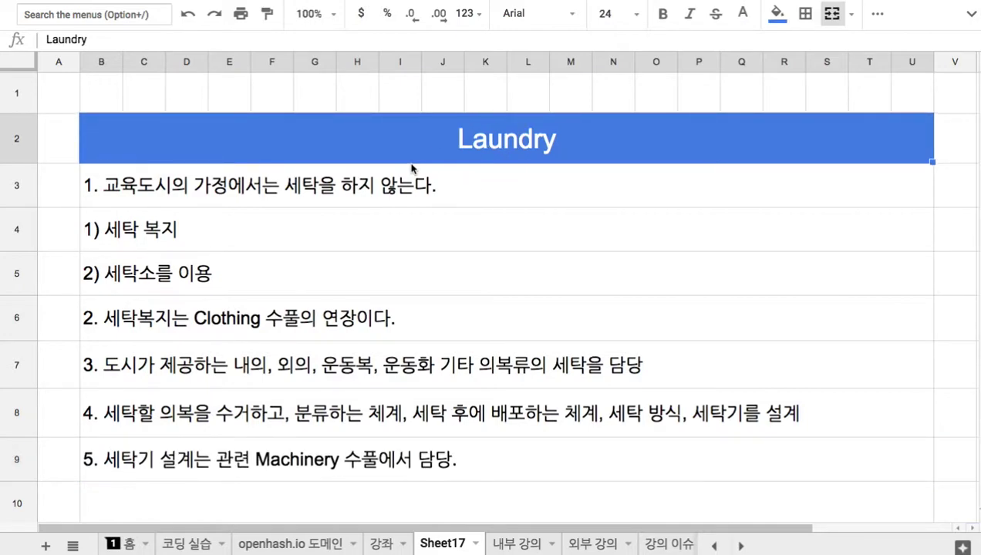
Highlight the words "Machinery 수풀" within item 5 in row 9.
{"action": "scroll", "coordinate": [412, 168], "scroll_direction": "down", "scroll_amount": 1}
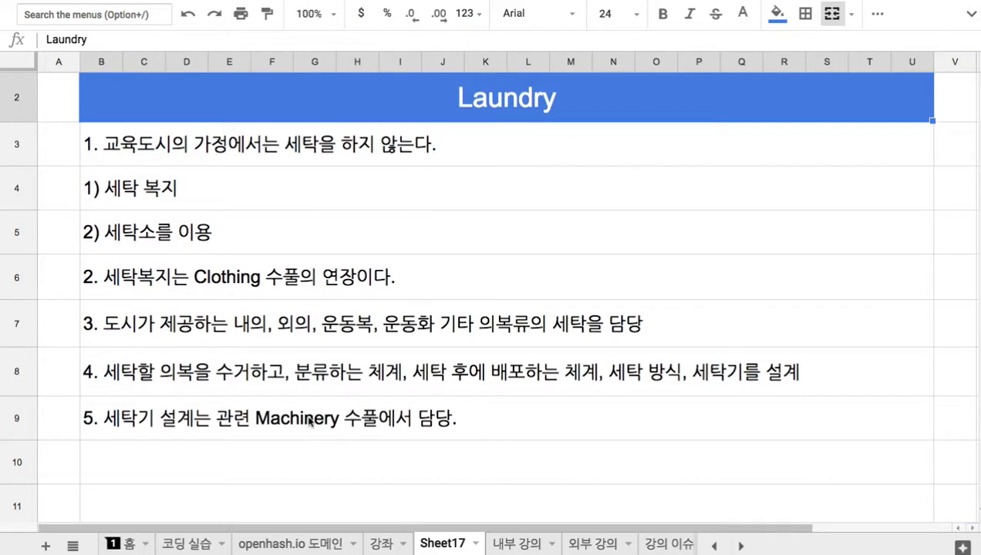
{"action": "double_click", "coordinate": [286, 416]}
{"action": "left_click_drag", "start_coordinate": [252, 409], "coordinate": [381, 409]}
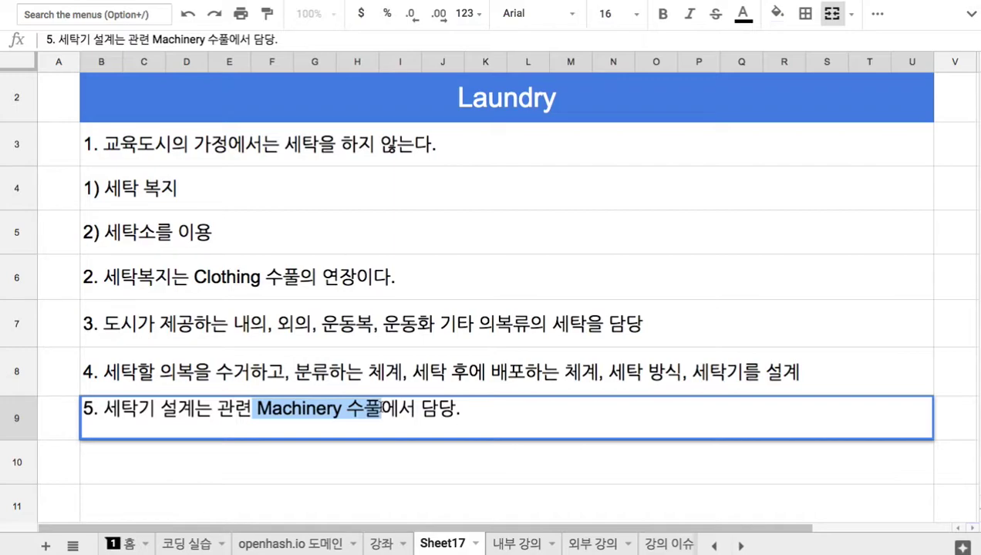
Enter the heading "6. 세탁 아키텍처를 작성할 때 유의 사항" in row 10.
{"action": "scroll", "coordinate": [455, 332], "scroll_direction": "down", "scroll_amount": 2}
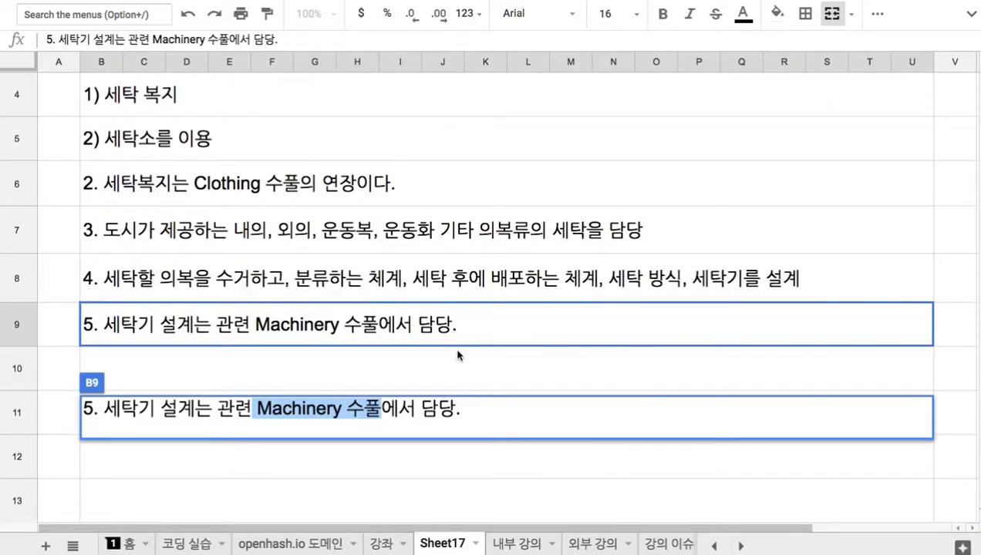
{"action": "left_click", "coordinate": [457, 356]}
{"action": "type", "text": "6. 설계 시 상"}
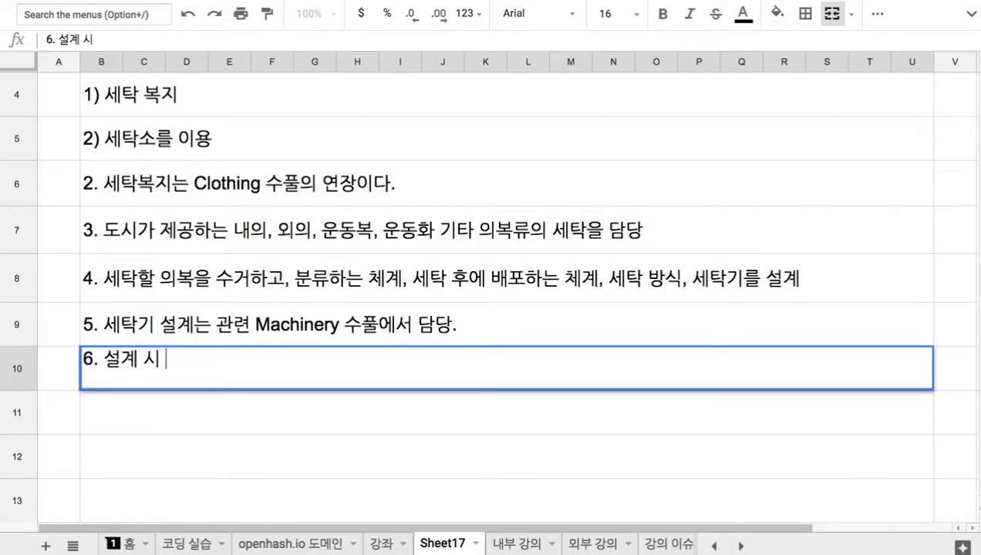
{"action": "key", "text": "BackSpace"}
{"action": "key", "text": "BackSpace"}
{"action": "key", "text": "BackSpace"}
{"action": "key", "text": "BackSpace"}
{"action": "key", "text": "BackSpace"}
{"action": "key", "text": "BackSpace"}
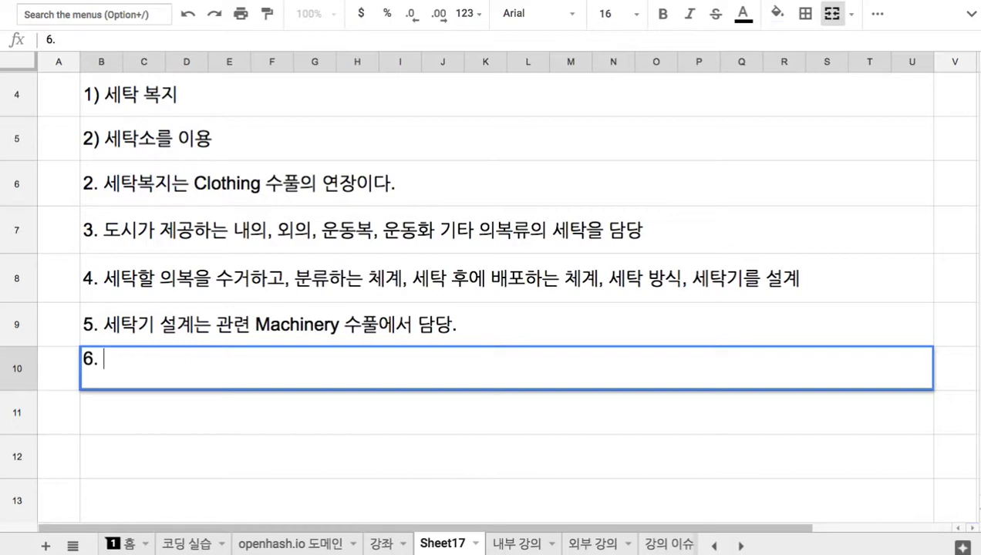
{"action": "type", "text": "세탁 앱"}
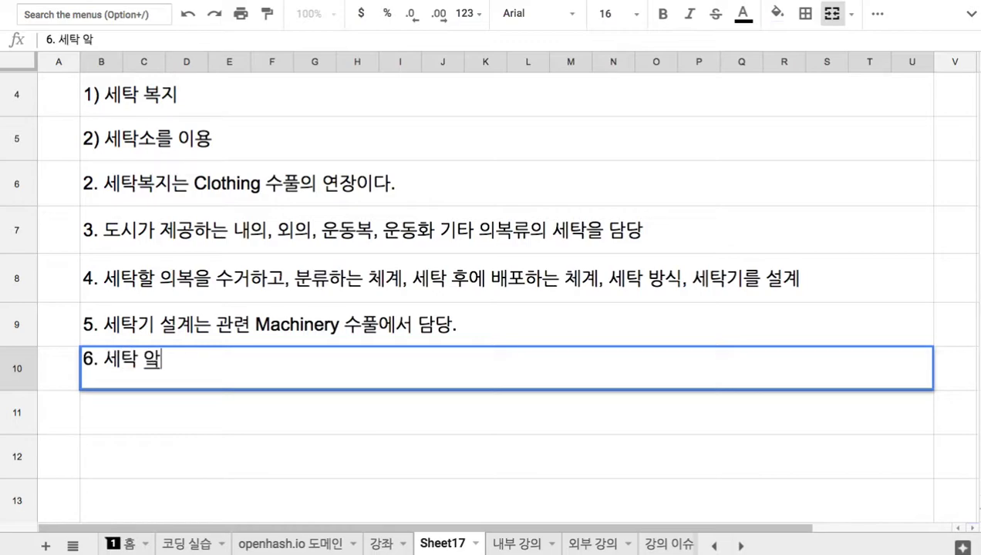
{"action": "type", "text": "키텍처를 작성하ㄹ 때 유의 사항"}
{"action": "key", "text": "Return"}
Enter the sub-item "1) 친환경 세제 사용을 염두에 두고," in row 11.
{"action": "type", "text": "1) "}
{"action": "type", "text": "친환경"}
{"action": "type", "text": " 셀"}
{"action": "type", "text": "제"}
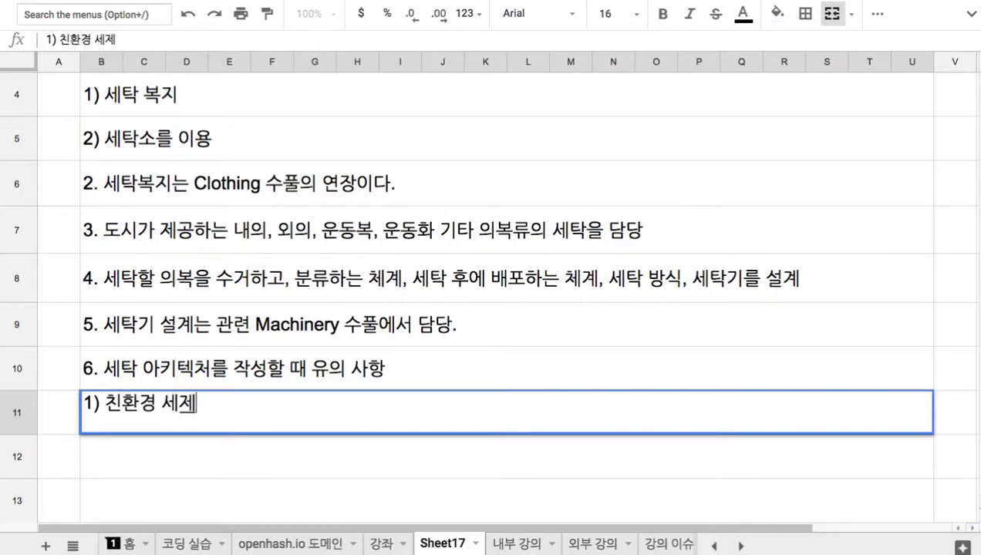
{"action": "type", "text": " 사용을 염두에 두고,"}
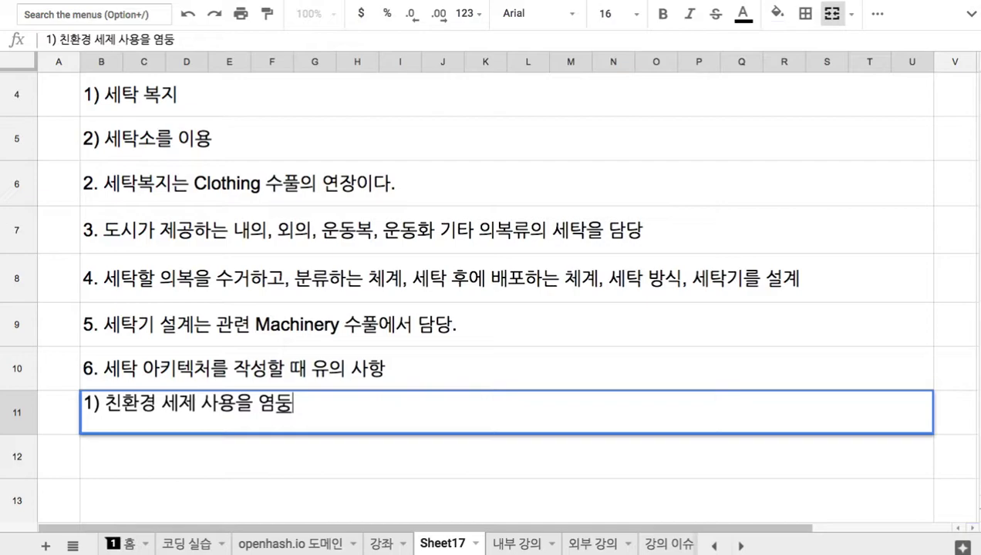
{"action": "key", "text": "Return"}
Enter the sub-item "2) 에너지는 풍력과 태양광에서 직접 조달" in row 12.
{"action": "type", "text": "2)"}
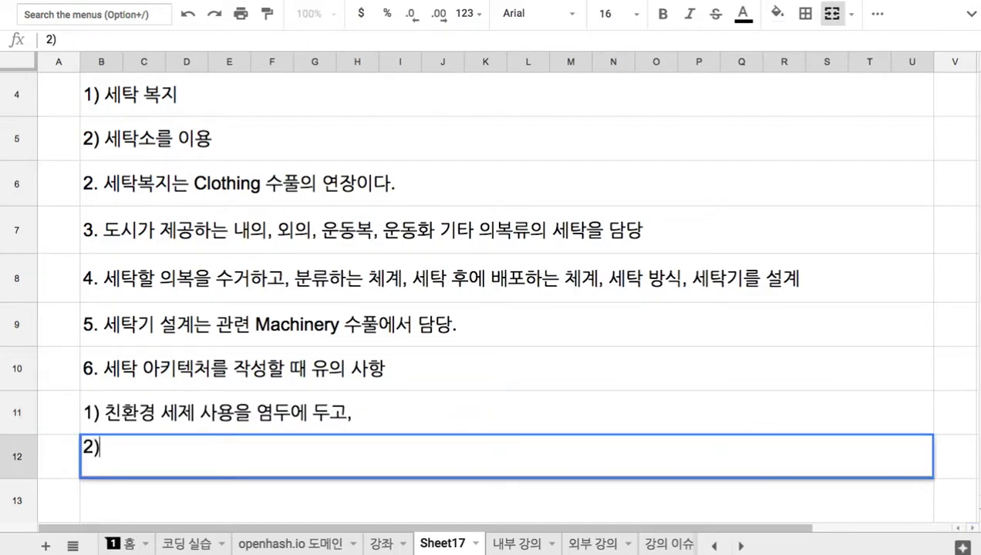
{"action": "type", "text": " 에너지는 풍력과 ㅌ"}
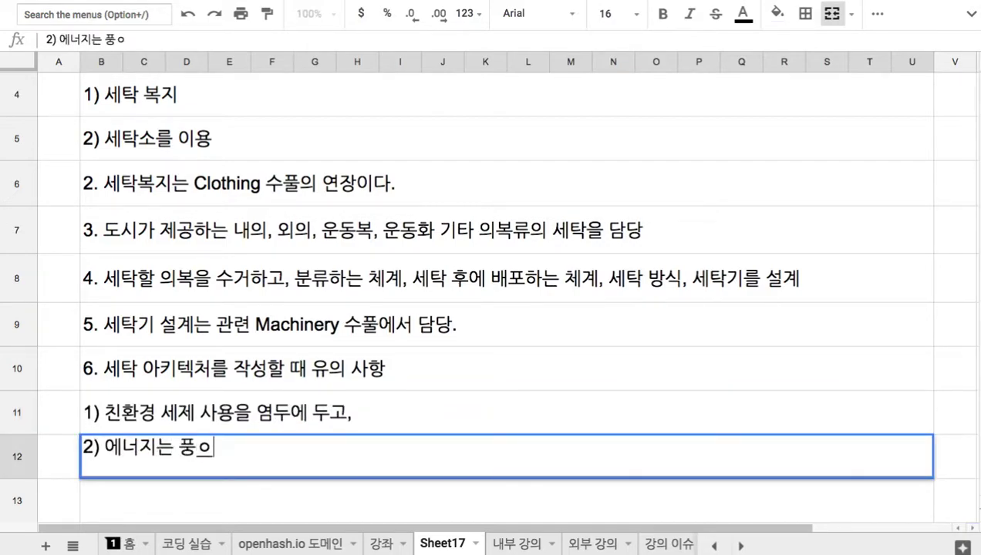
{"action": "type", "text": "태양광"}
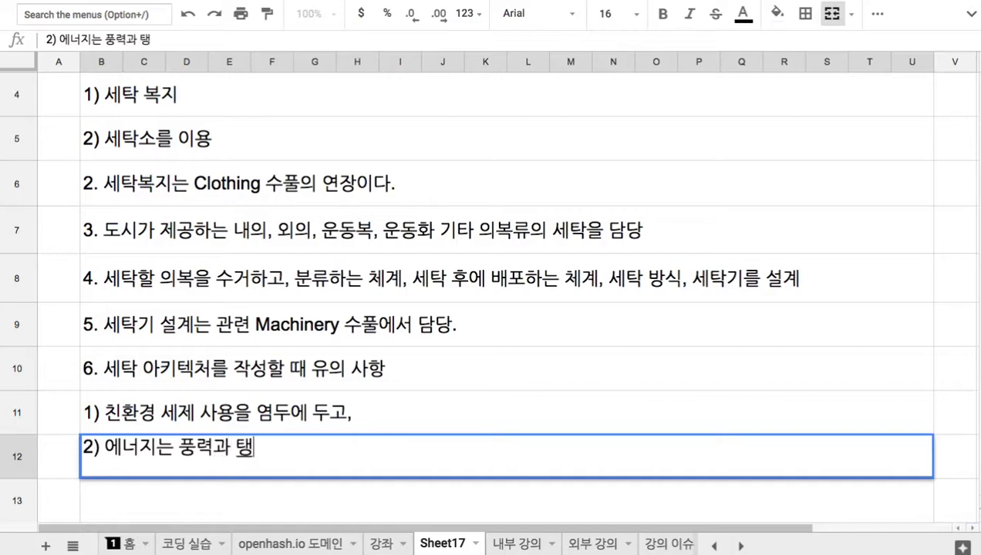
{"action": "type", "text": "에서 "}
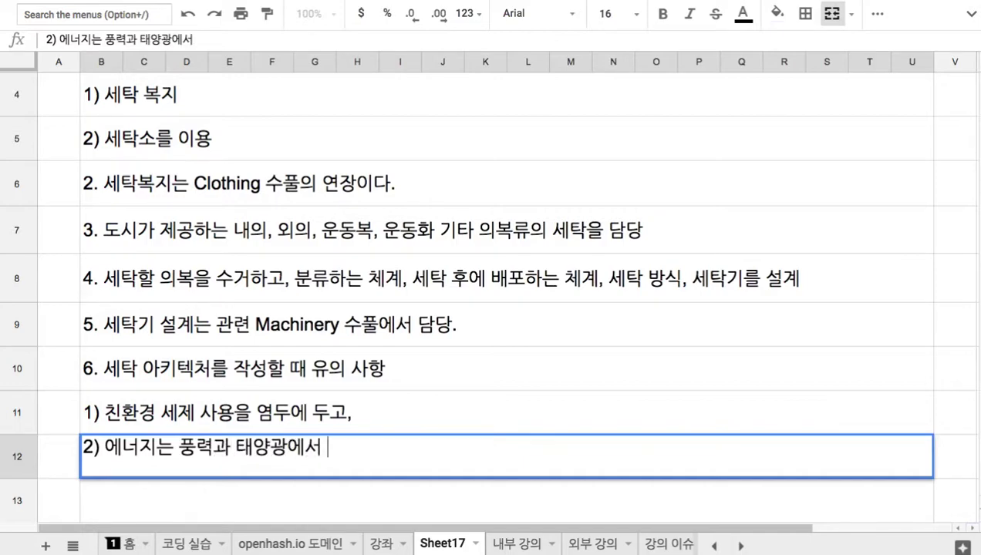
{"action": "type", "text": "직접 조달"}
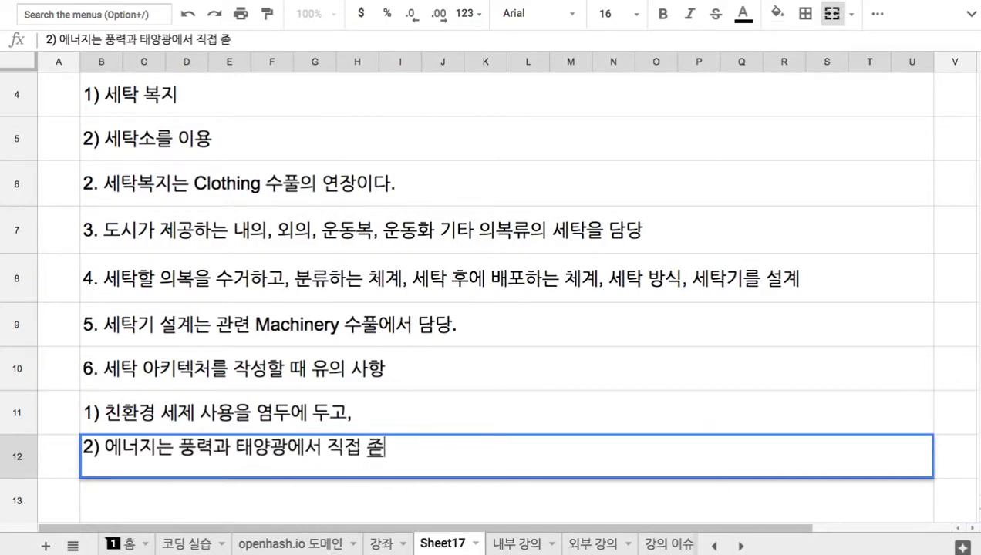
{"action": "left_click", "coordinate": [363, 452]}
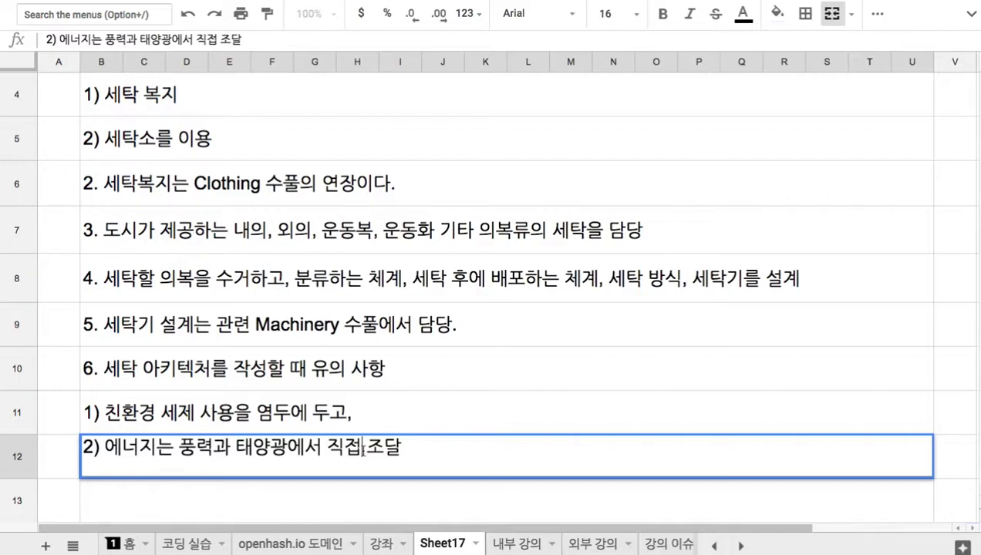
{"action": "left_click_drag", "start_coordinate": [265, 449], "coordinate": [408, 449]}
{"action": "left_click", "coordinate": [426, 339]}
{"action": "scroll", "coordinate": [429, 339], "scroll_direction": "up", "scroll_amount": 3}
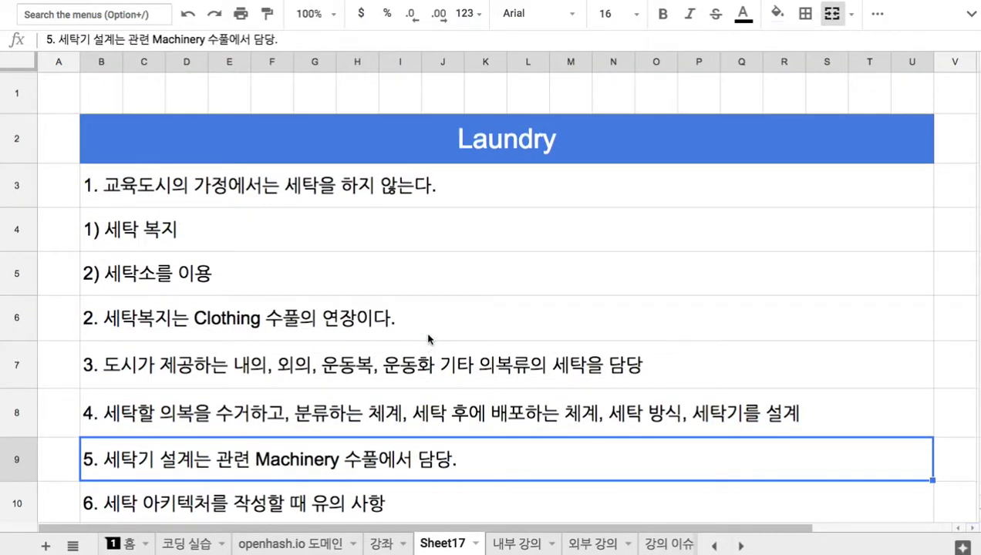
{"action": "left_click", "coordinate": [510, 148]}
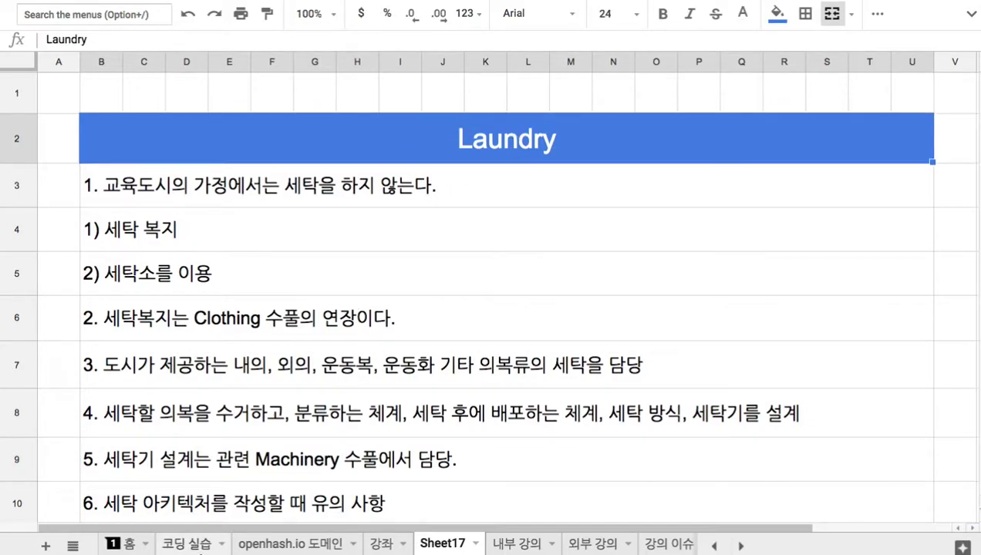
Open the 코딩 실습 sheet and examine the PRODUCTION and MACHINERY branches of the module chart.
{"action": "left_click", "coordinate": [189, 544]}
{"action": "scroll", "coordinate": [245, 477], "scroll_direction": "down", "scroll_amount": 10}
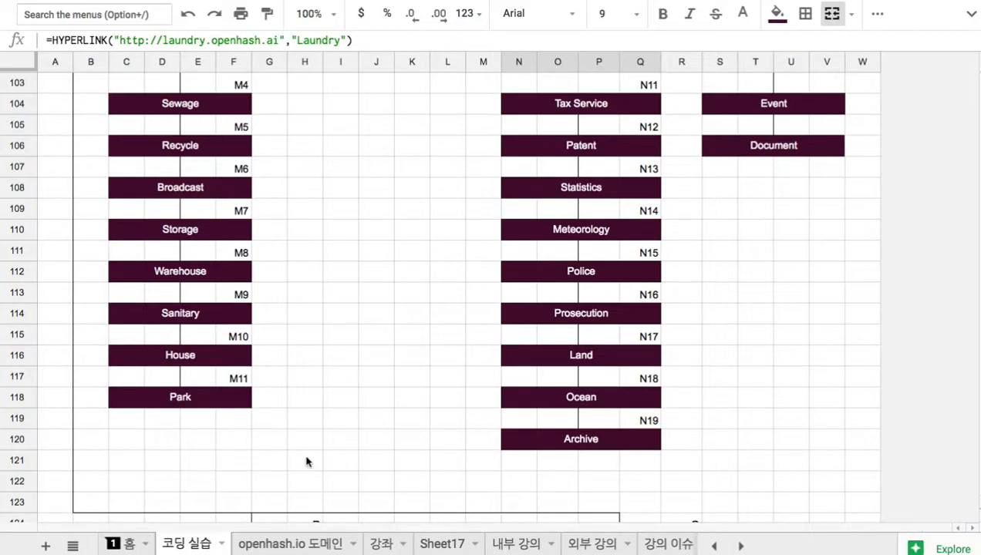
{"action": "scroll", "coordinate": [306, 462], "scroll_direction": "up", "scroll_amount": 1}
{"action": "scroll", "coordinate": [306, 461], "scroll_direction": "down", "scroll_amount": 10}
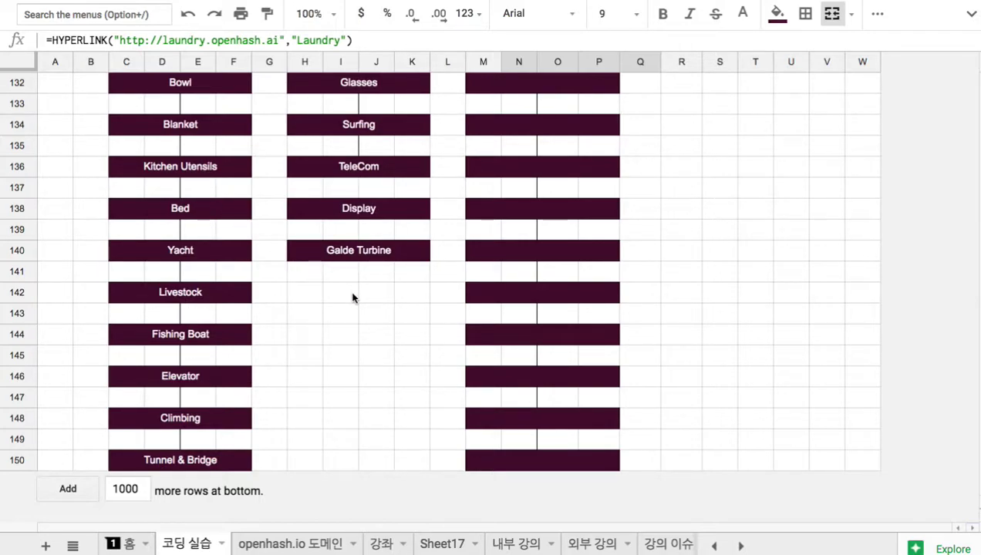
{"action": "scroll", "coordinate": [352, 298], "scroll_direction": "up", "scroll_amount": 5}
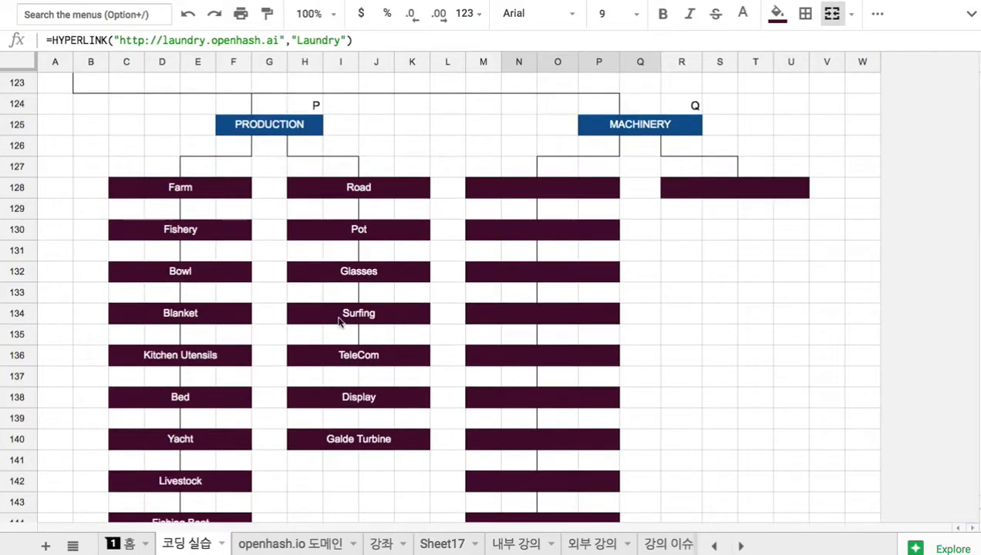
Check the PRODUCTION branch and the modules above it in the chart, and return to the energy item in row 12 of Sheet17.
{"action": "left_click", "coordinate": [247, 125]}
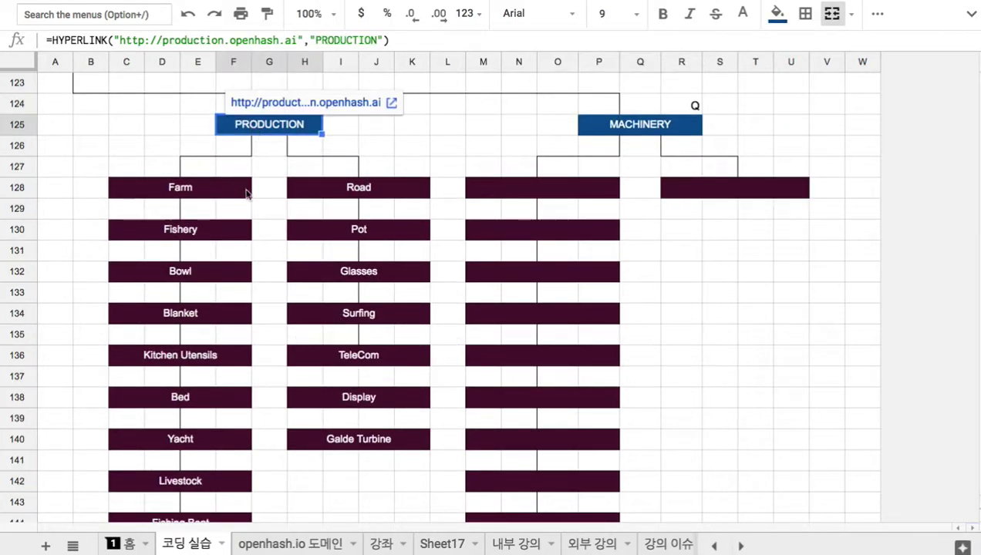
{"action": "scroll", "coordinate": [247, 260], "scroll_direction": "up", "scroll_amount": 20}
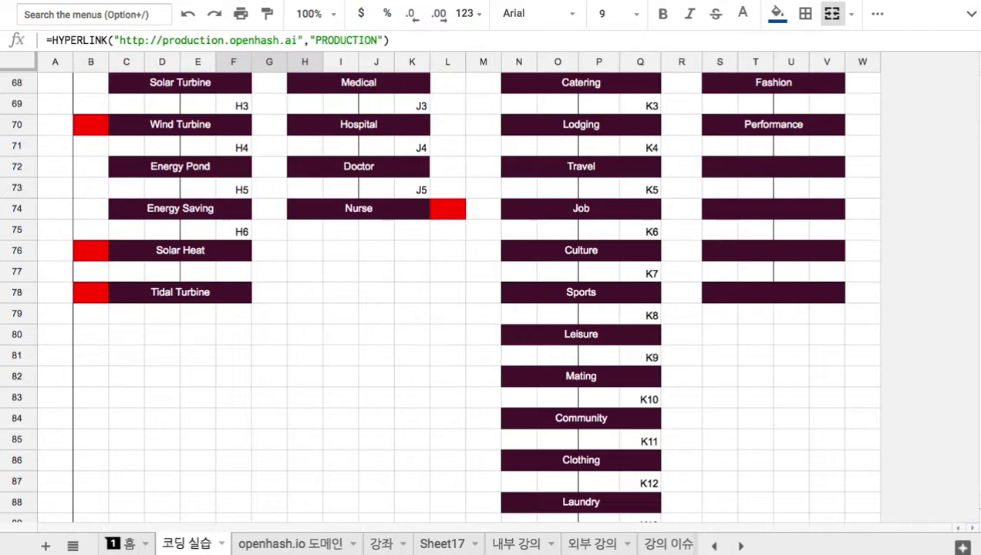
{"action": "left_click", "coordinate": [438, 544]}
{"action": "left_click", "coordinate": [363, 429]}
{"action": "scroll", "coordinate": [367, 434], "scroll_direction": "down", "scroll_amount": 5}
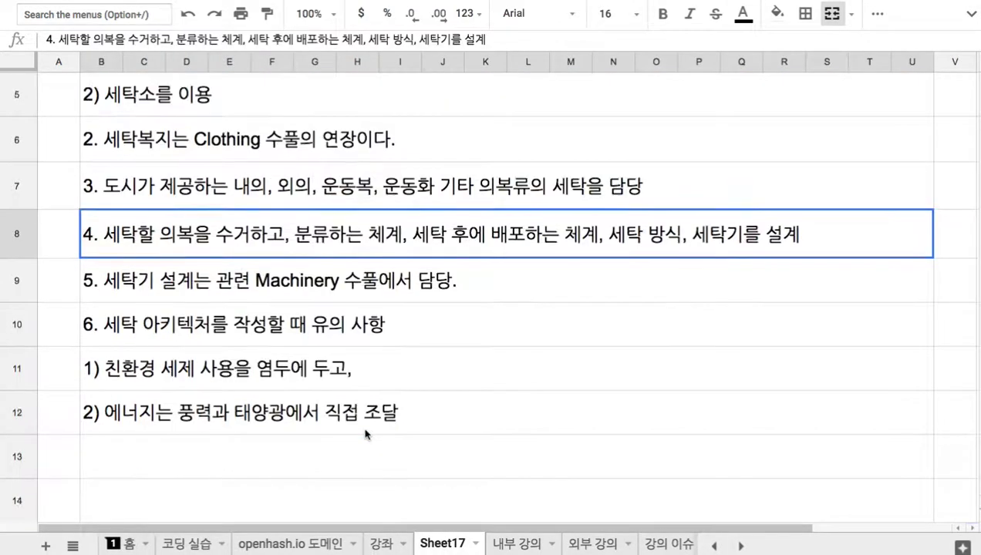
{"action": "left_click", "coordinate": [195, 320]}
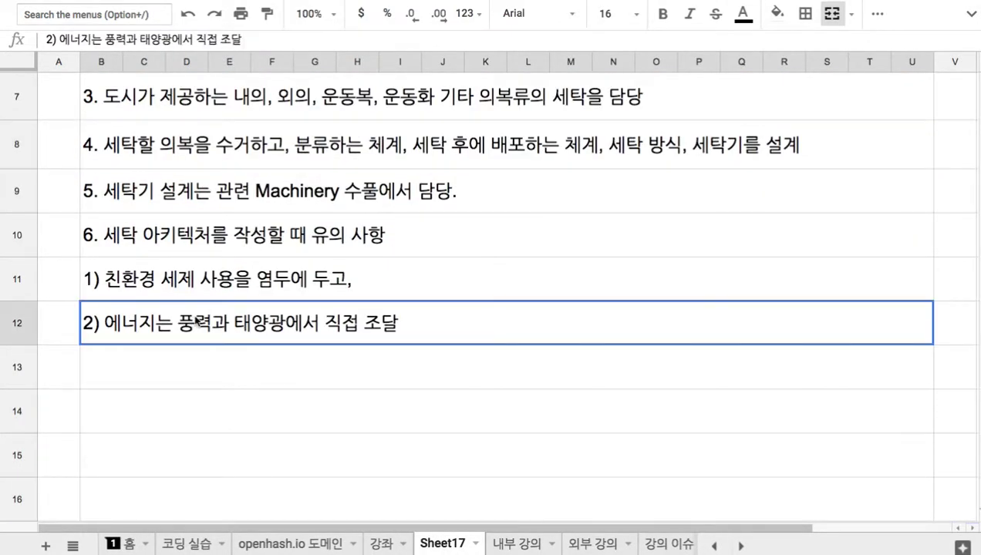
Append "= 풍력의 운동 에너지" to the energy sub-item in row 12.
{"action": "double_click", "coordinate": [327, 327]}
{"action": "type", "text": "= 전기 젎"}
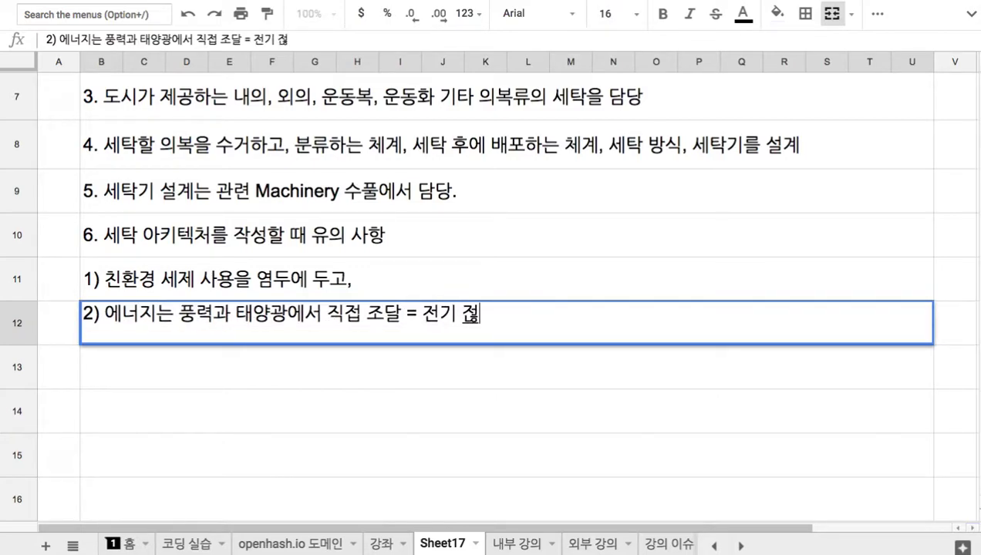
{"action": "type", "text": "환 과"}
{"action": "key", "text": "BackSpace"}
{"action": "key", "text": "BackSpace"}
{"action": "key", "text": "BackSpace"}
{"action": "key", "text": "BackSpace"}
{"action": "key", "text": "BackSpace"}
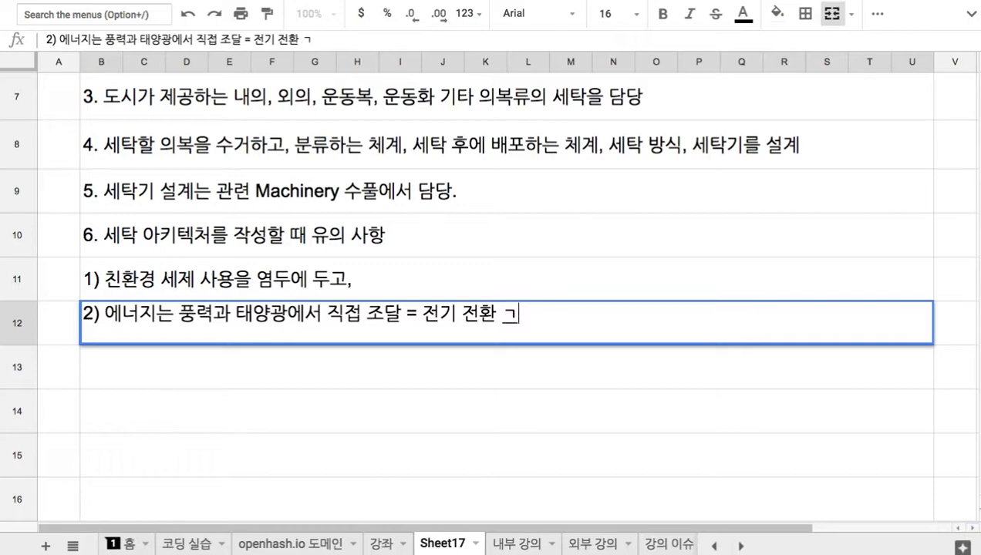
{"action": "type", "text": "엔"}
{"action": "type", "text": "너"}
{"action": "key", "text": "BackSpace"}
{"action": "key", "text": "BackSpace"}
{"action": "key", "text": "BackSpace"}
{"action": "key", "text": "BackSpace"}
{"action": "key", "text": "BackSpace"}
{"action": "type", "text": "풀ㅇ"}
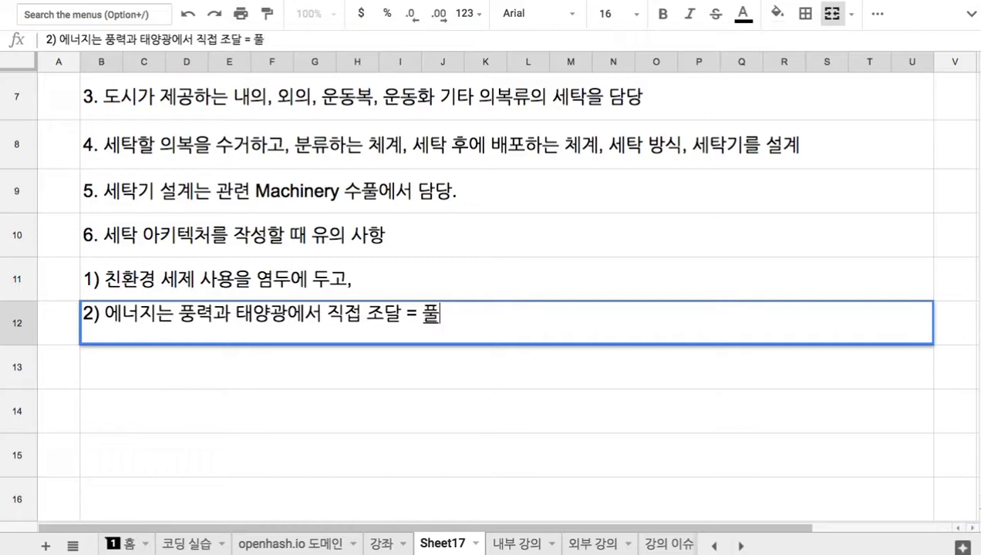
{"action": "key", "text": "BackSpace"}
{"action": "key", "text": "BackSpace"}
{"action": "type", "text": "푸ㅇ력의 "}
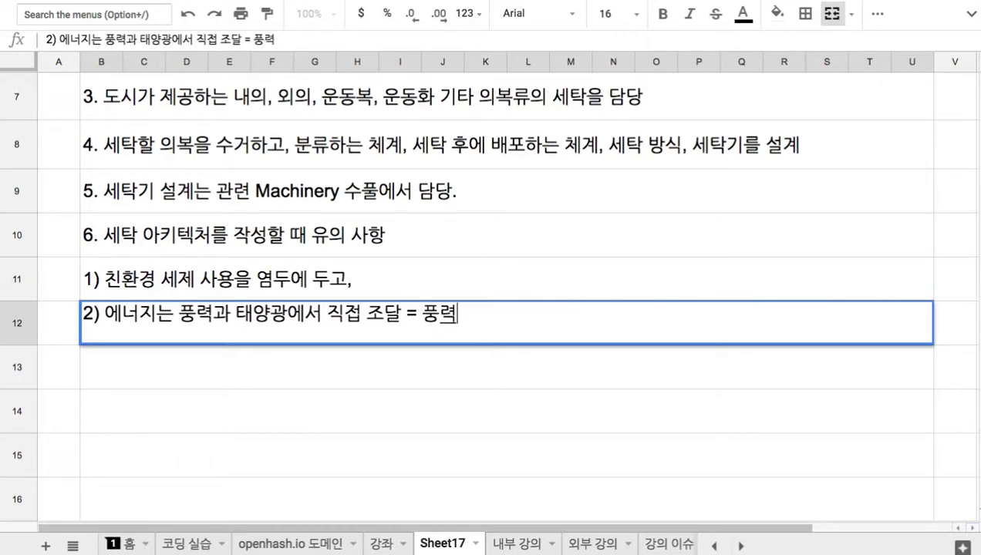
{"action": "type", "text": "운동 에너지"}
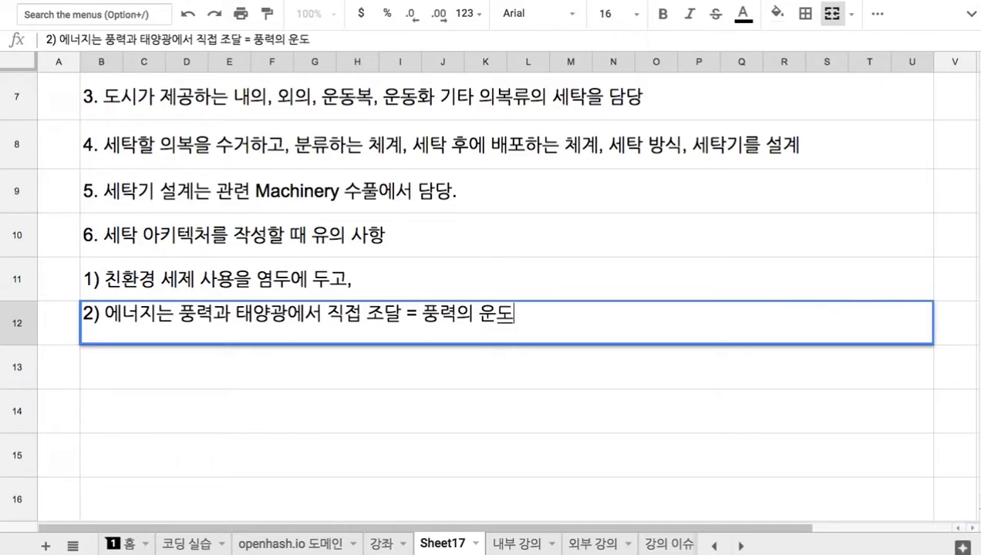
Complete the energy sub-item in row 12 with "를 전기 에너지로 전환하지 않고, 곧바로 세탁기의 운동 에너지로 연결".
{"action": "type", "text": "를 전"}
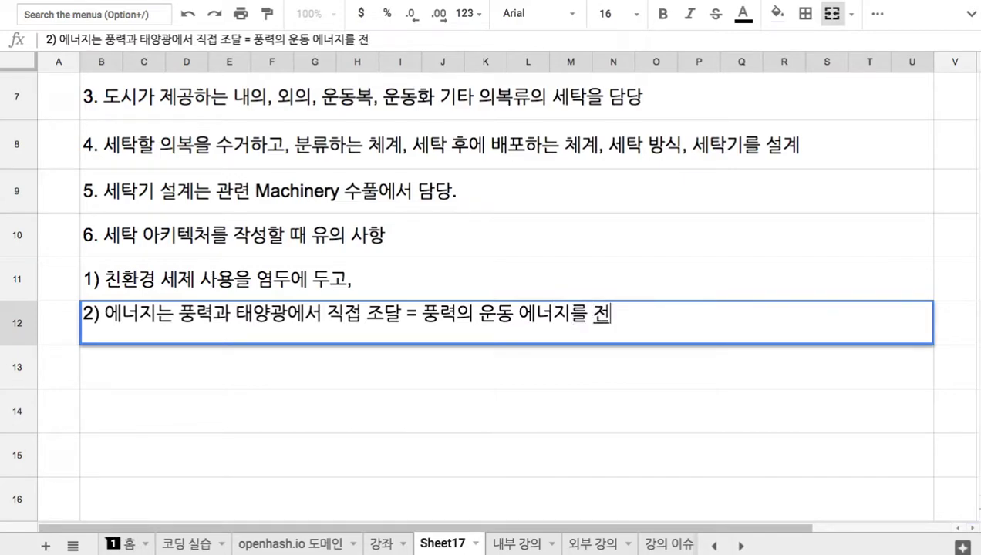
{"action": "type", "text": "기 에너지로 전환하지 않고"}
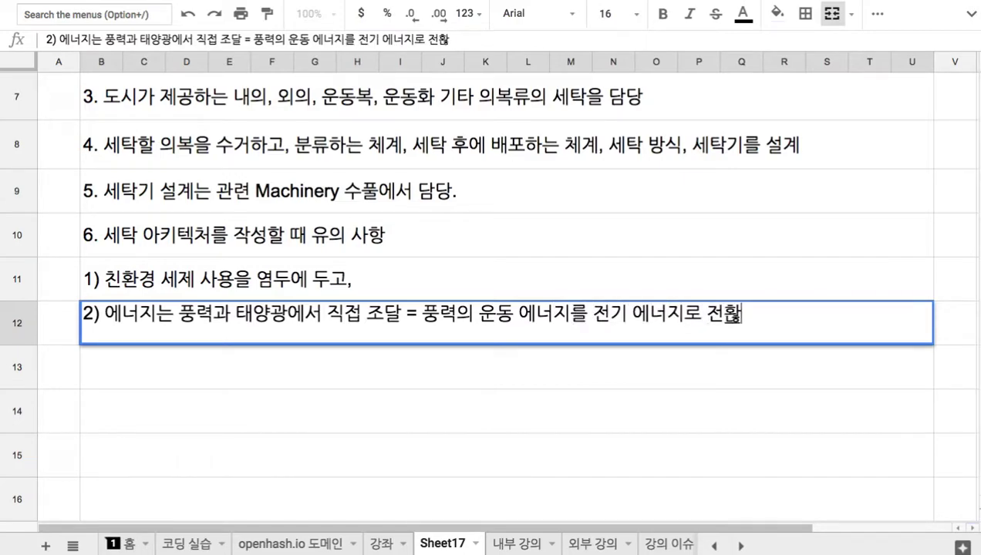
{"action": "type", "text": ", 곧바로 셀"}
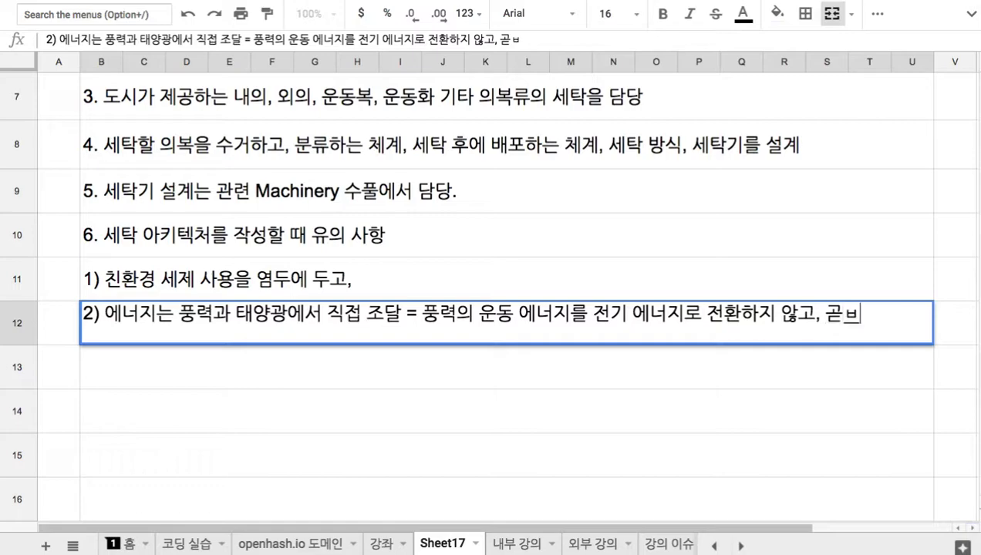
{"action": "type", "text": "탁을 위한"}
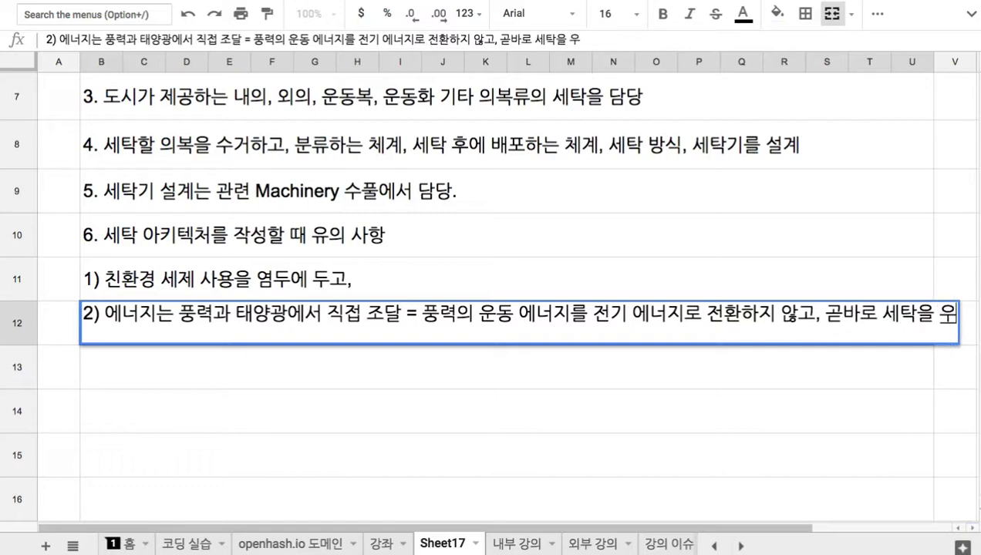
{"action": "key", "text": "BackSpace"}
{"action": "key", "text": "BackSpace"}
{"action": "key", "text": "BackSpace"}
{"action": "key", "text": "BackSpace"}
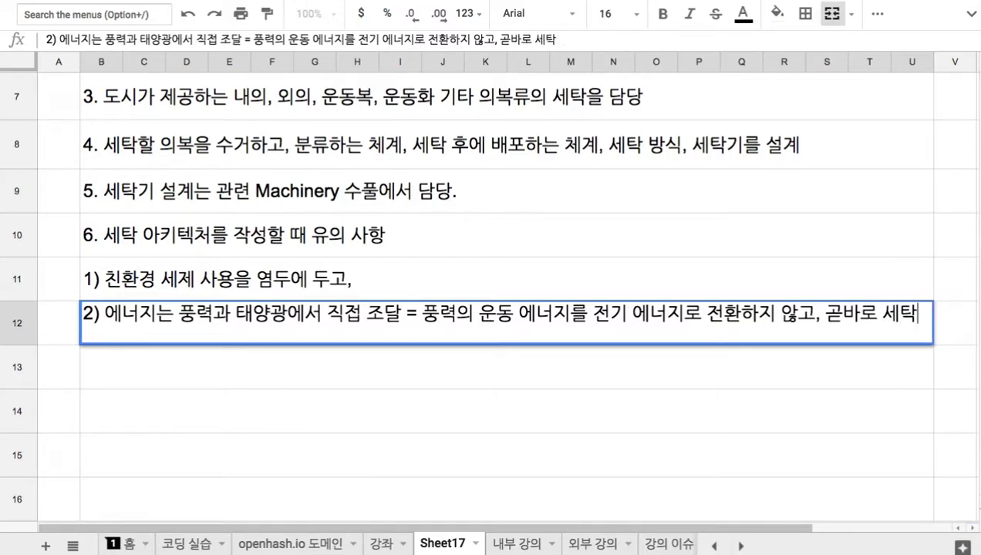
{"action": "type", "text": "기의 운동"}
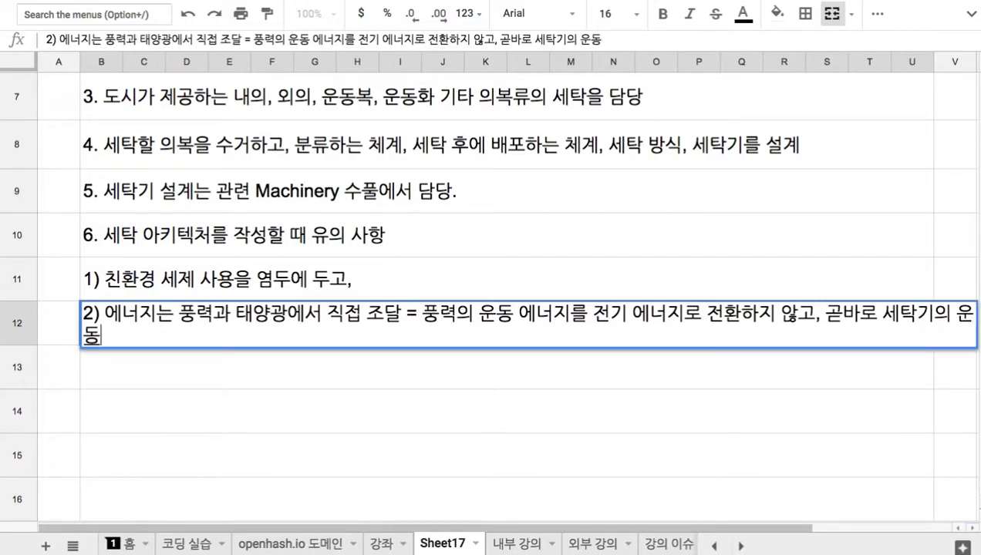
{"action": "type", "text": " 에넣지로 연결"}
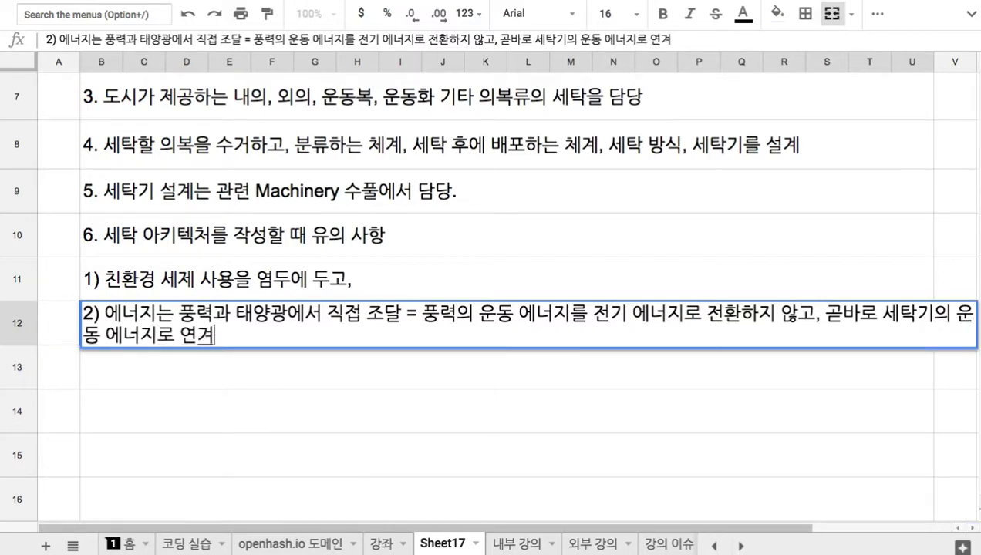
{"action": "key", "text": "Return"}
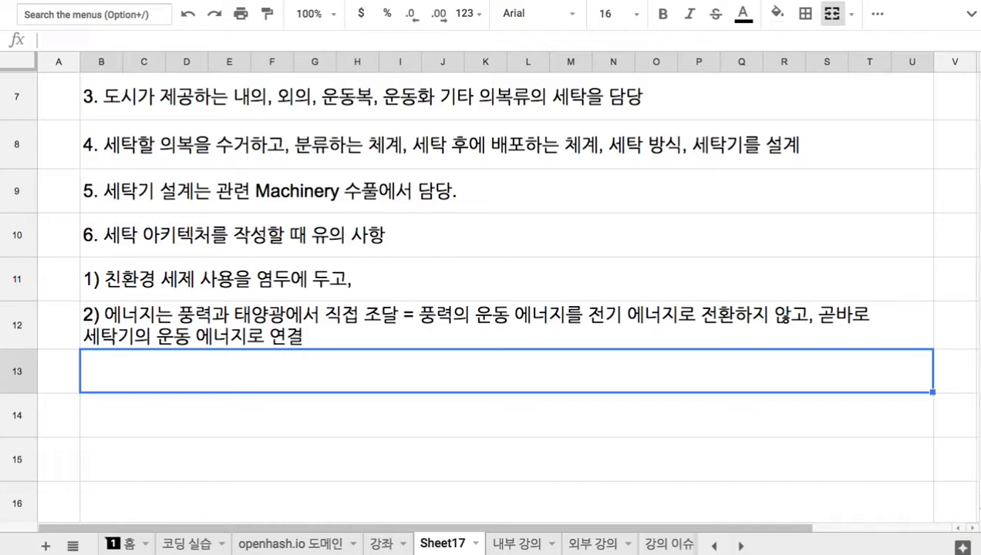
Replace the last word of the energy sub-item in row 12 with "이용".
{"action": "double_click", "coordinate": [292, 336]}
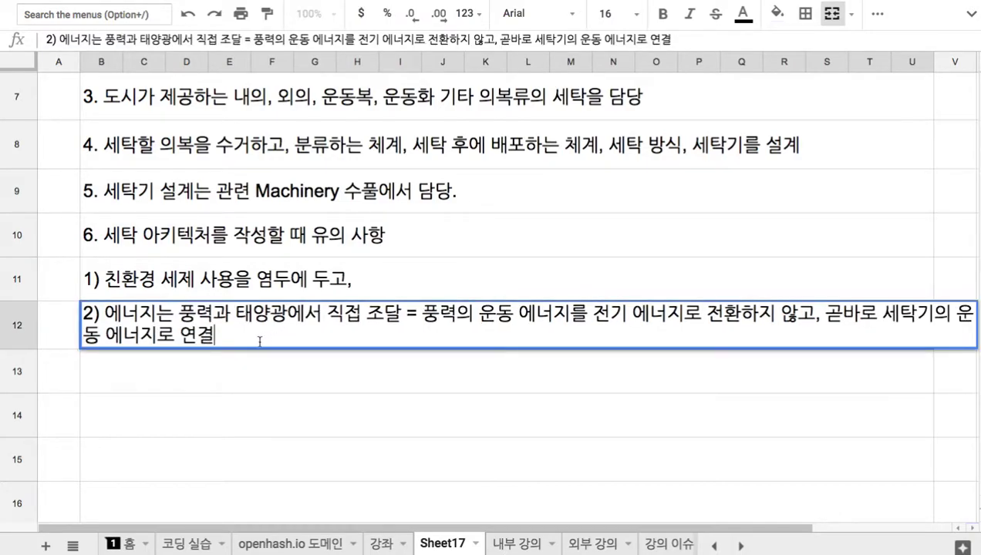
{"action": "key", "text": "BackSpace"}
{"action": "key", "text": "BackSpace"}
{"action": "type", "text": "이용"}
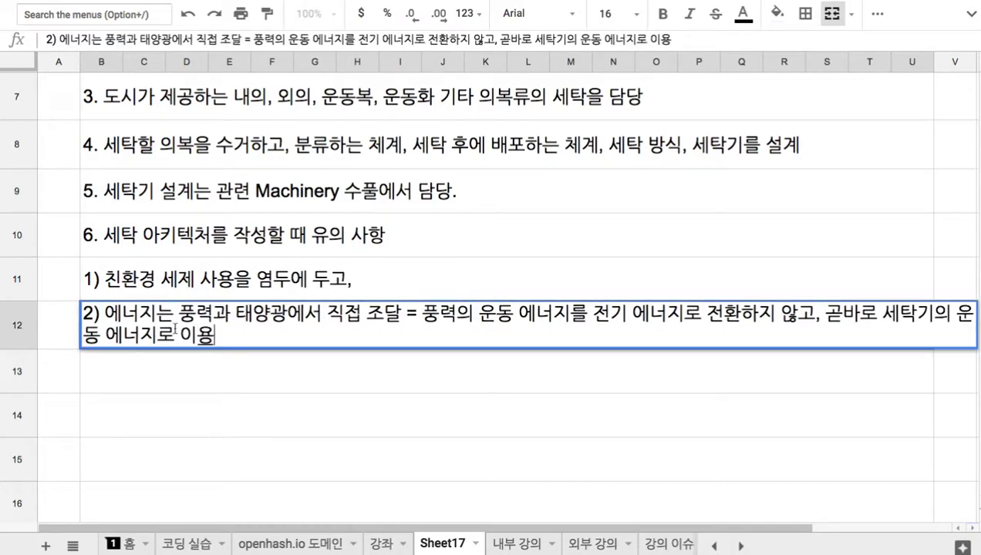
{"action": "left_click", "coordinate": [223, 424]}
{"action": "double_click", "coordinate": [205, 297]}
{"action": "double_click", "coordinate": [141, 271]}
{"action": "left_click", "coordinate": [169, 328]}
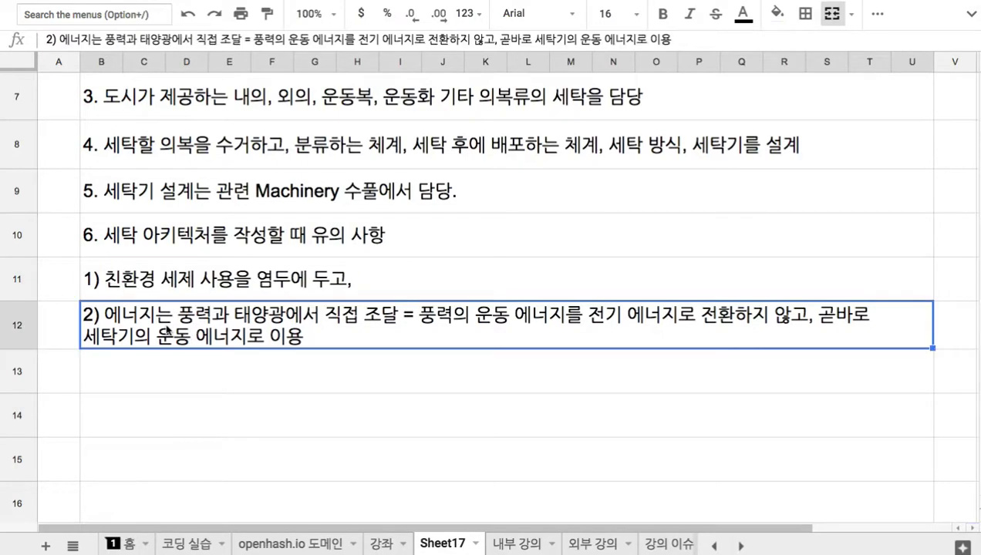
Enter the sub-item "3) 의복의 종류 별로 세탁 공정을 수립." in row 13.
{"action": "left_click", "coordinate": [203, 382]}
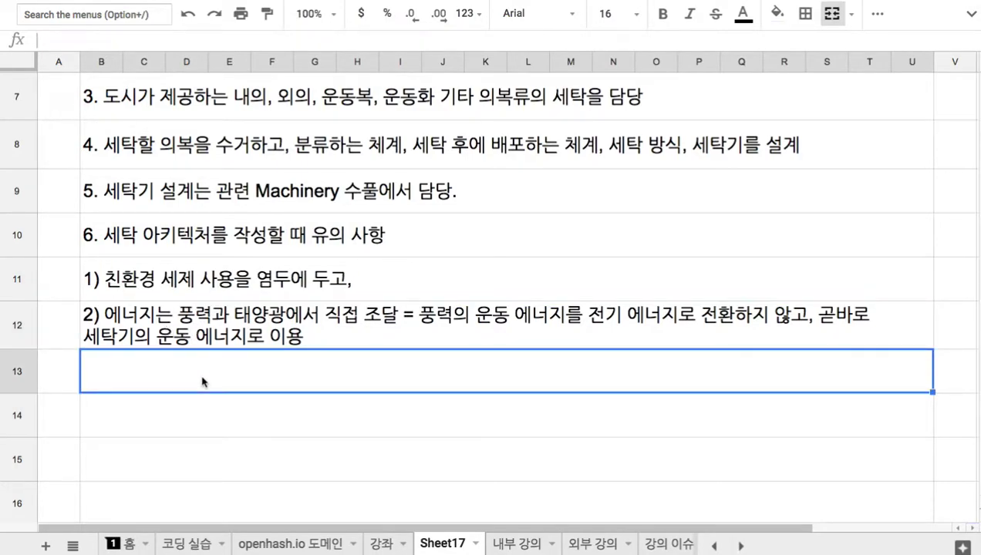
{"action": "type", "text": "3) 의복"}
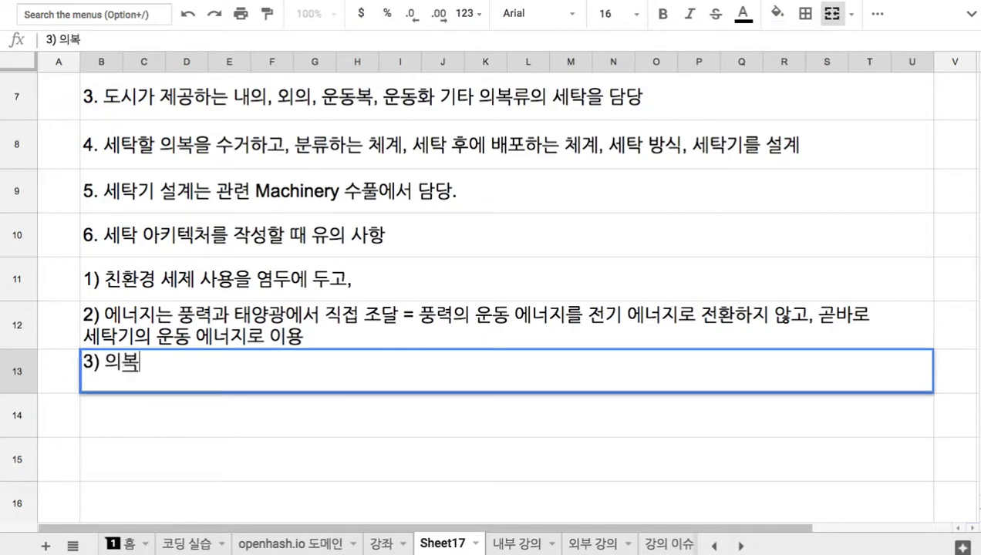
{"action": "type", "text": "으의 종류 별"}
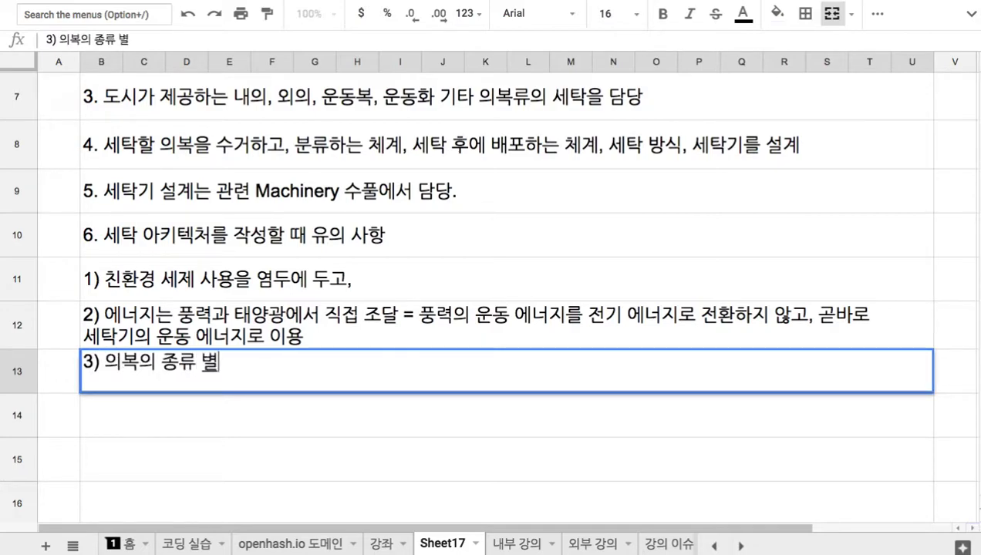
{"action": "type", "text": "로 세탁 공정을 "}
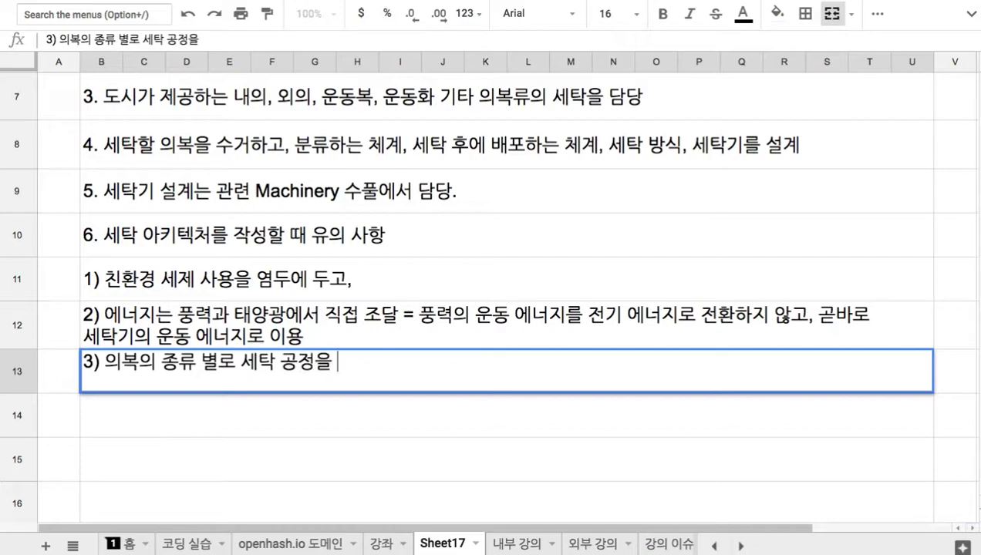
{"action": "type", "text": "수리ㅂ."}
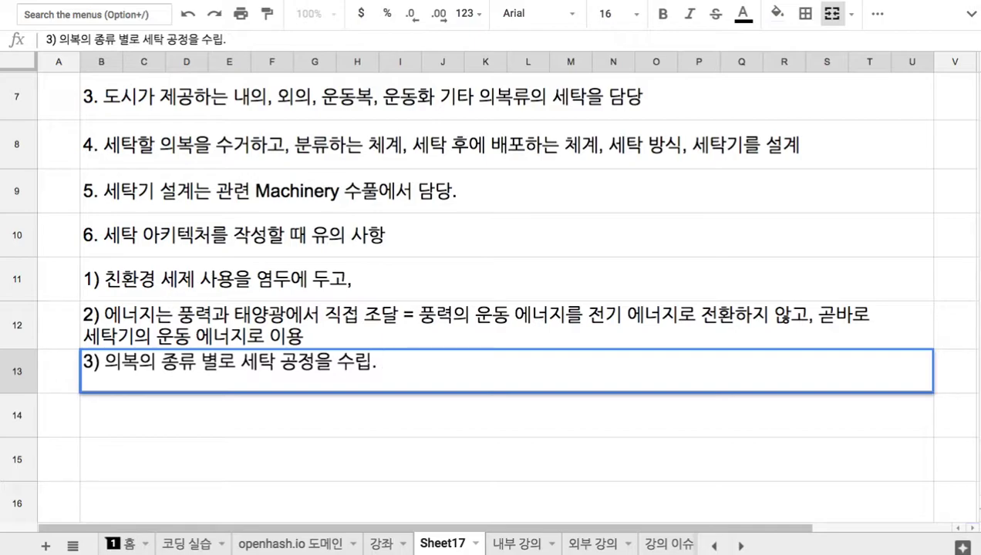
{"action": "key", "text": "Return"}
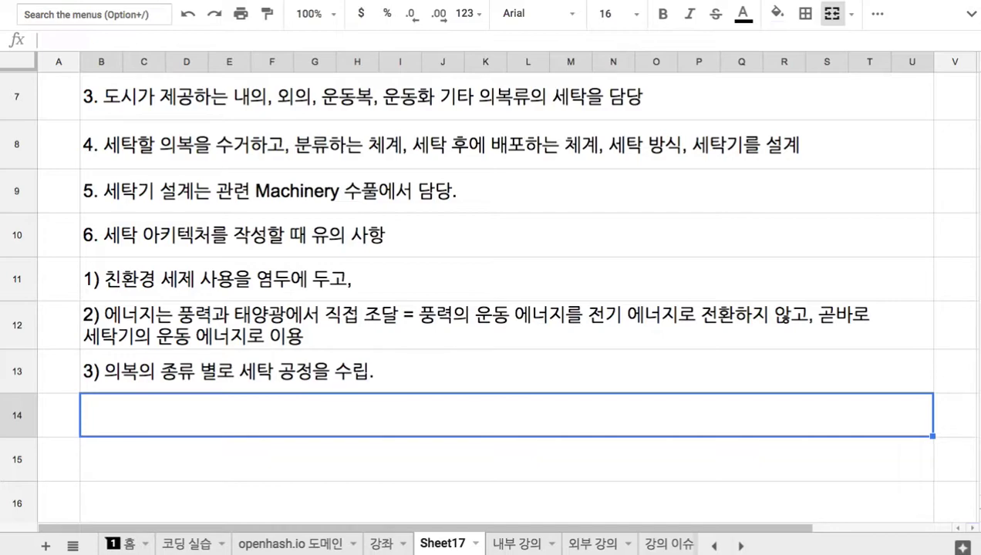
Enter the item "7. 시민 자체 세탁의 경우에 대비한 표준 공정 수립." in row 14.
{"action": "type", "text": "7"}
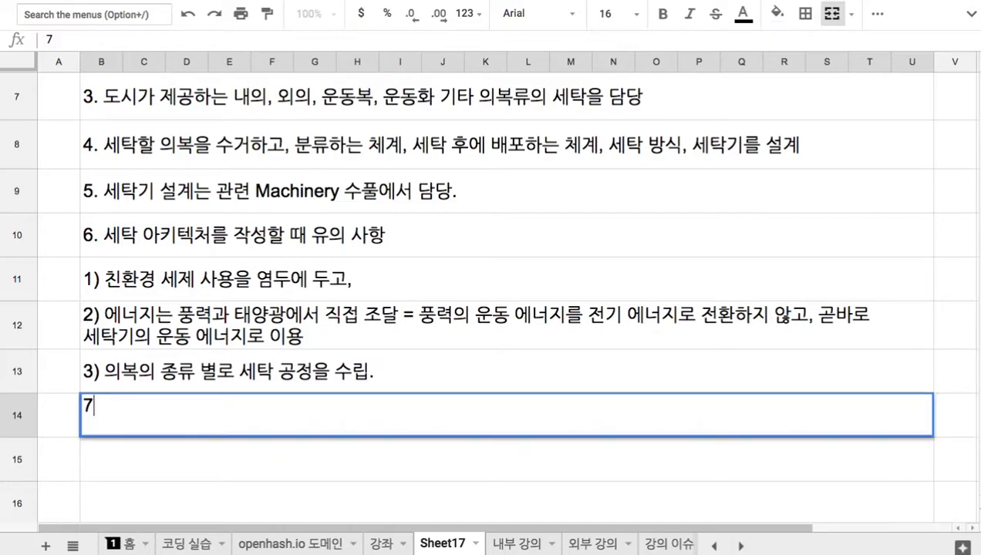
{"action": "type", "text": "."}
{"action": "type", "text": "심"}
{"action": "type", "text": "민 자체 셀"}
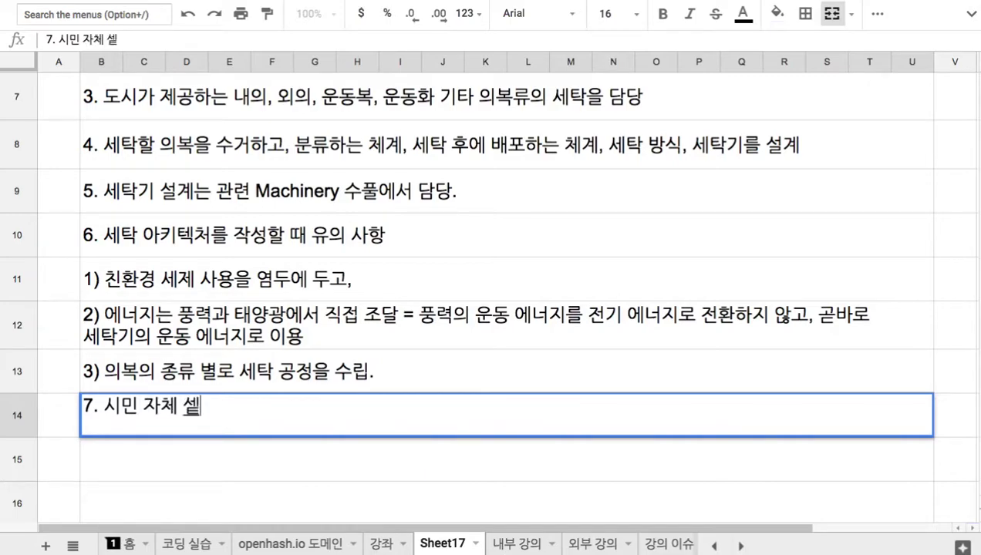
{"action": "key", "text": "BackSpace"}
{"action": "type", "text": "탁의"}
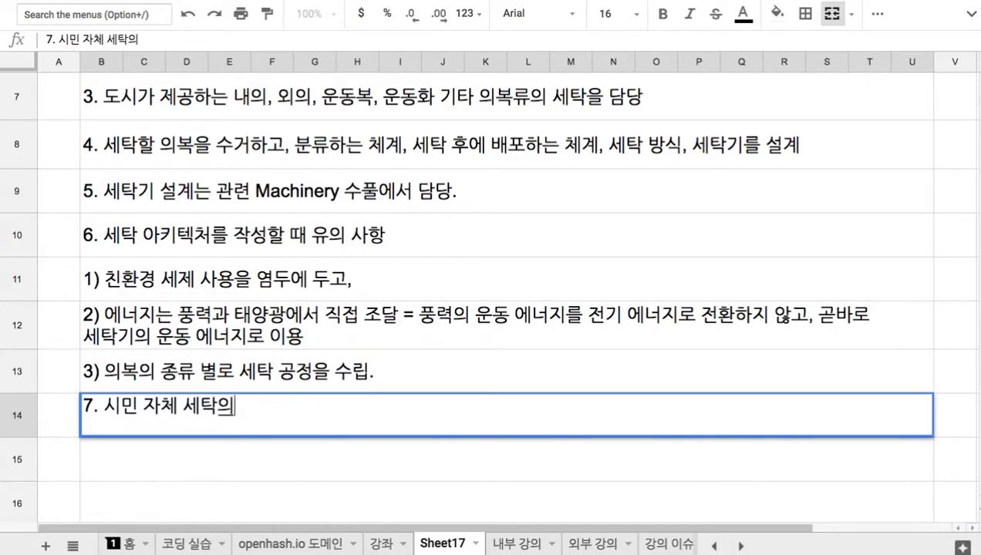
{"action": "type", "text": " 경ㅇ우에 대비한 "}
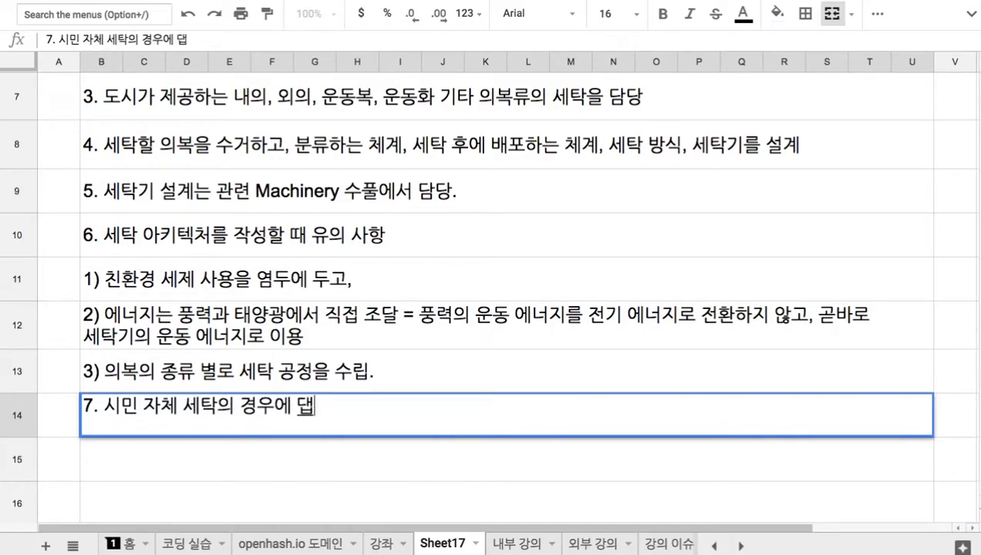
{"action": "type", "text": "표준 공정 "}
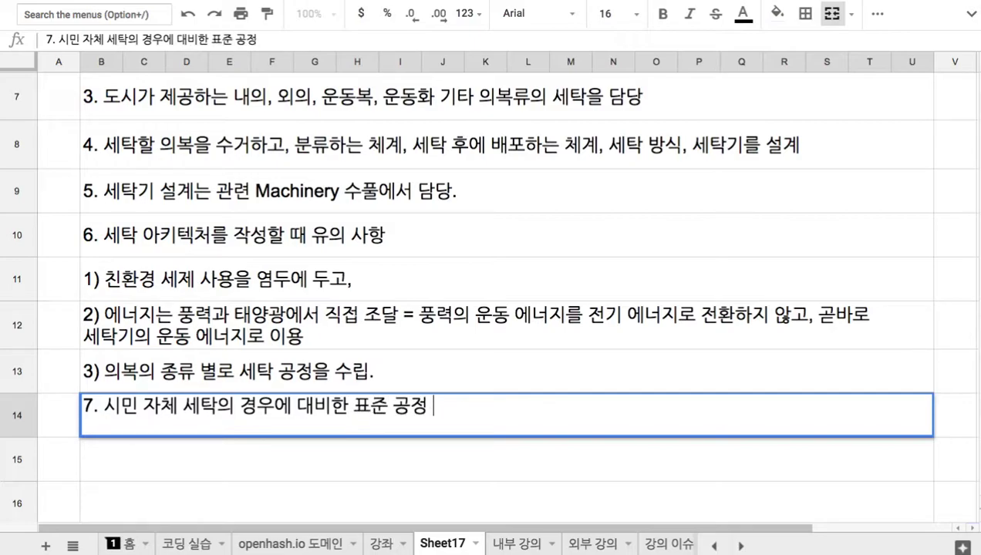
{"action": "type", "text": "수리ㅂ."}
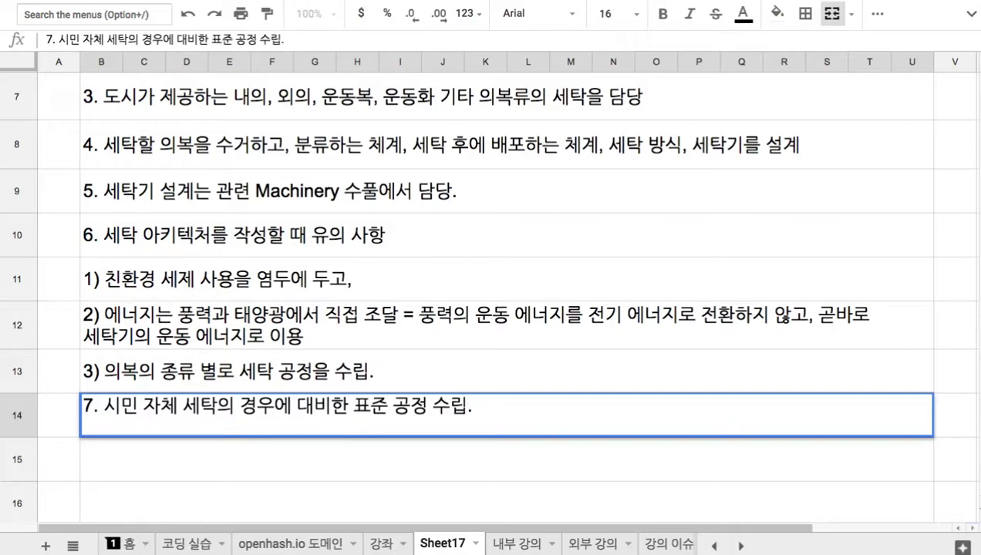
{"action": "left_click", "coordinate": [232, 462]}
Review the outline from item 7 back through the row 10 to 13 precautions up to the Laundry title.
{"action": "left_click", "coordinate": [179, 408]}
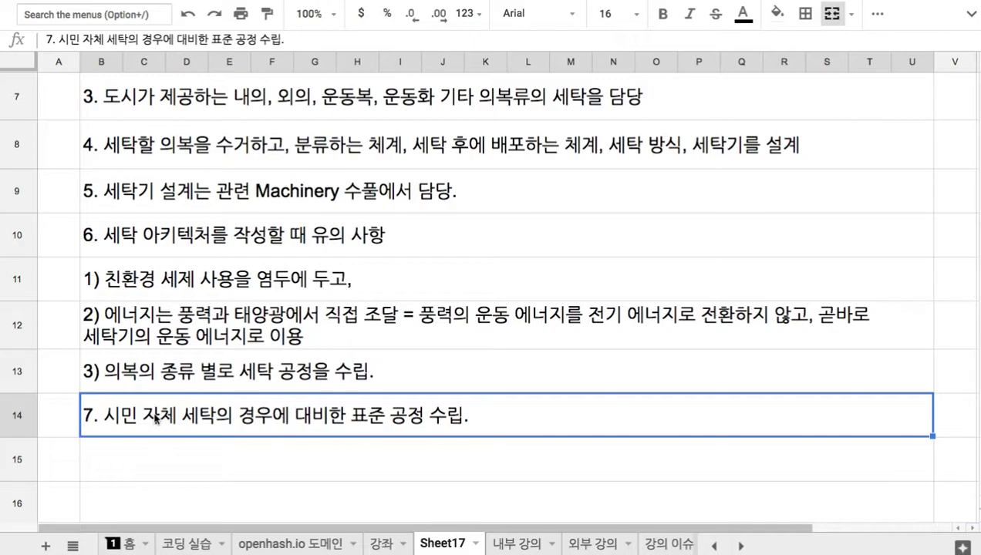
{"action": "left_click", "coordinate": [216, 371]}
{"action": "left_click_drag", "start_coordinate": [165, 256], "coordinate": [217, 367]}
{"action": "scroll", "coordinate": [217, 367], "scroll_direction": "up", "scroll_amount": 5}
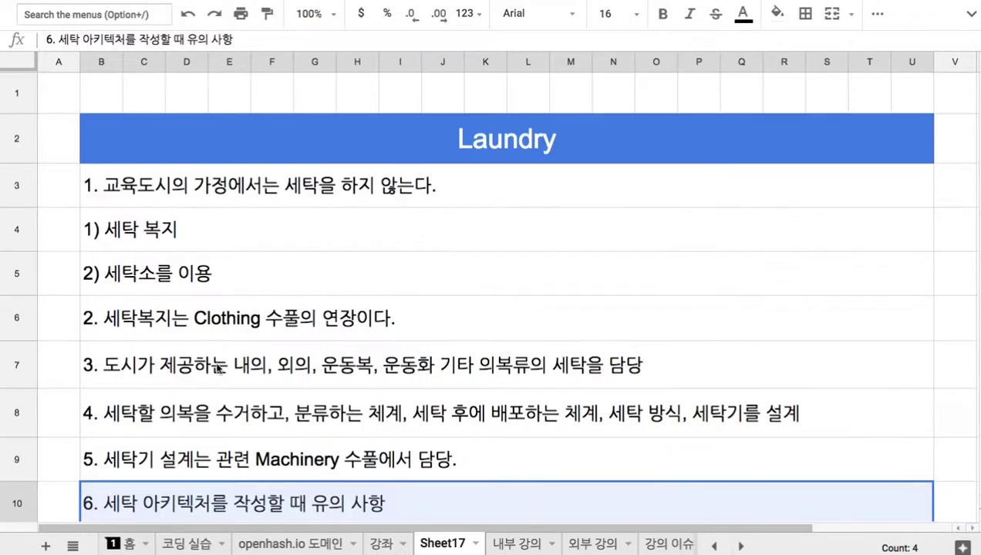
{"action": "left_click", "coordinate": [445, 153]}
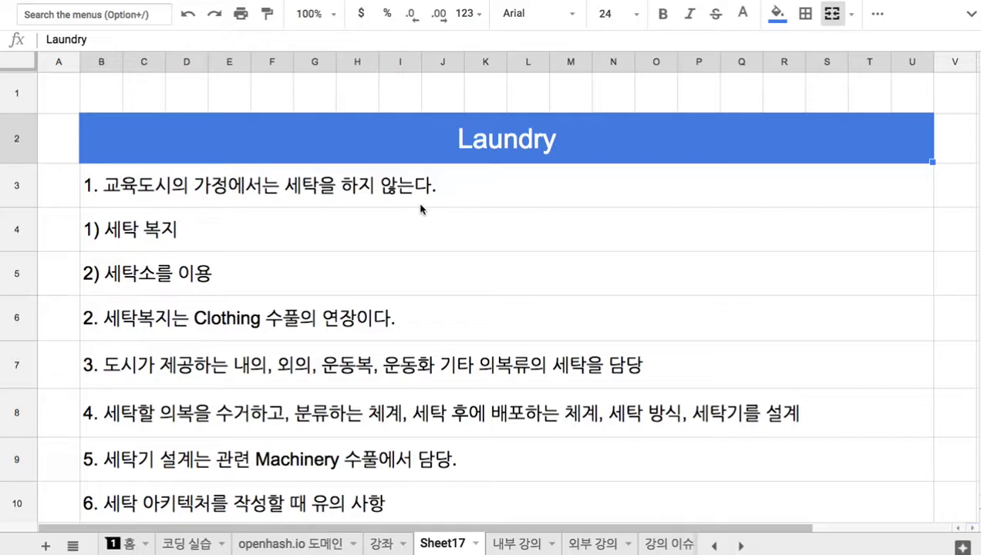
Enter the item "8. 도시의 표준 물류 시스템을 이용" in row 15, and select the Laundry title cell.
{"action": "scroll", "coordinate": [421, 205], "scroll_direction": "down", "scroll_amount": 10}
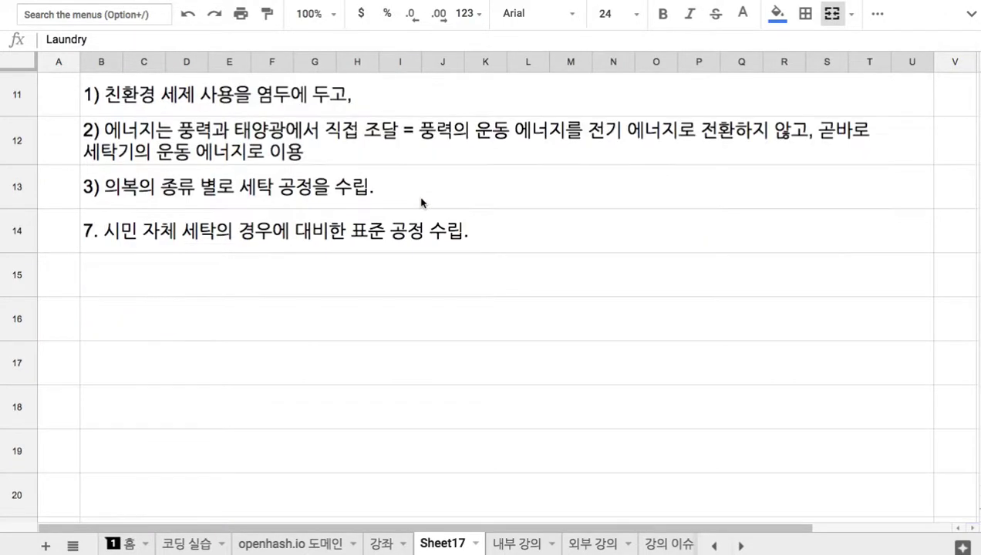
{"action": "left_click", "coordinate": [422, 280]}
{"action": "type", "text": "8/"}
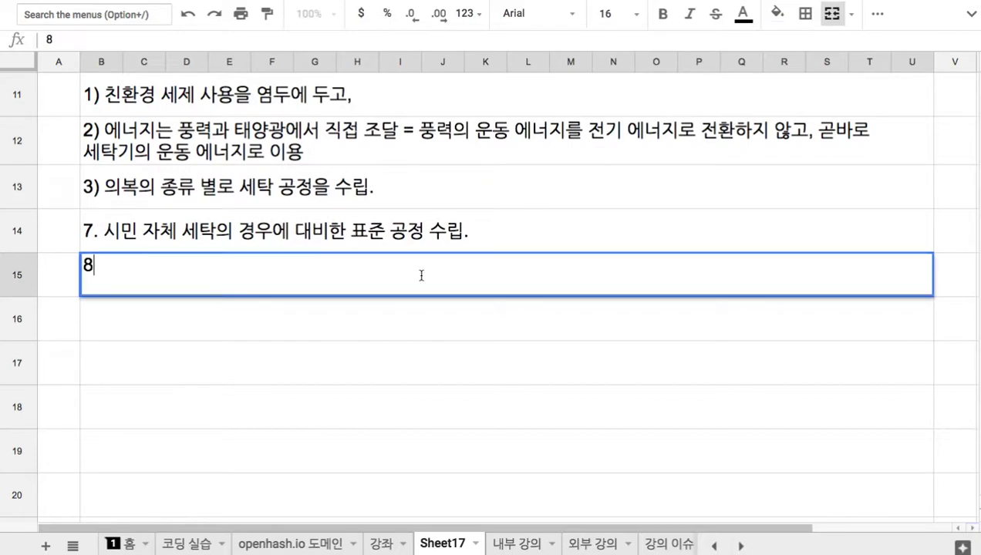
{"action": "key", "text": "BackSpace"}
{"action": "type", "text": ". eht"}
{"action": "key", "text": "BackSpace"}
{"action": "key", "text": "BackSpace"}
{"action": "key", "text": "BackSpace"}
{"action": "type", "text": "도시의 "}
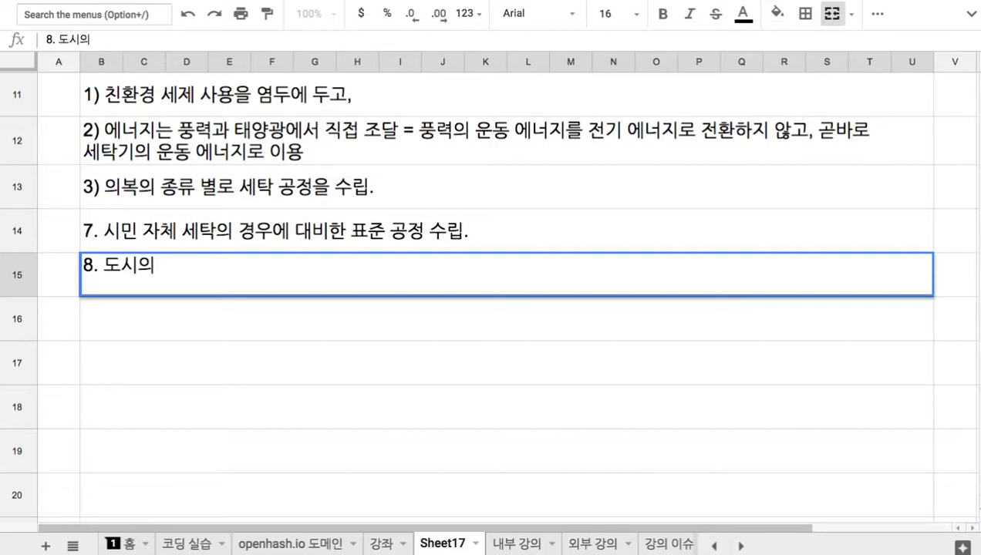
{"action": "type", "text": "표준 "}
{"action": "type", "text": "물류 시스템ㅇ"}
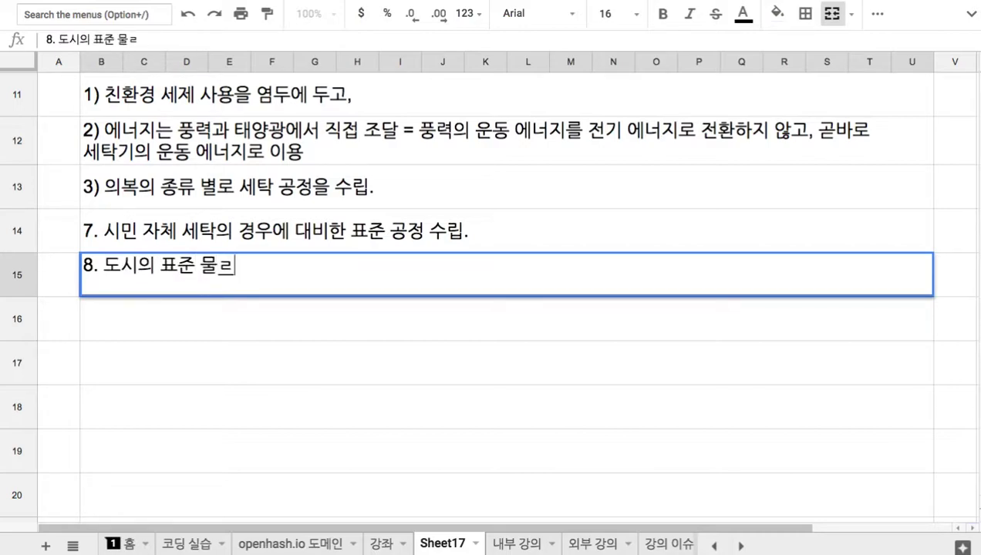
{"action": "type", "text": "을 이용"}
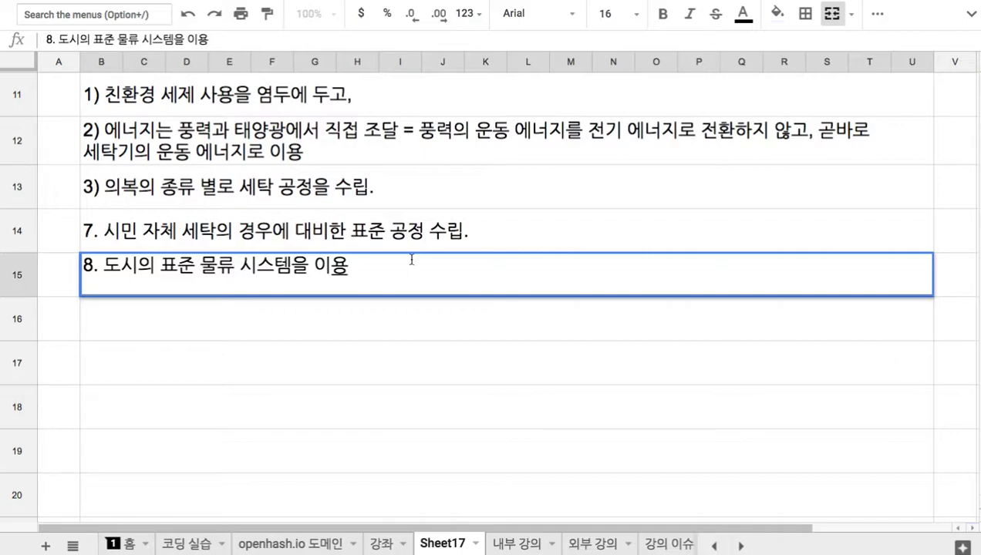
{"action": "left_click", "coordinate": [414, 221]}
{"action": "scroll", "coordinate": [416, 216], "scroll_direction": "up", "scroll_amount": 6}
{"action": "left_click", "coordinate": [472, 160]}
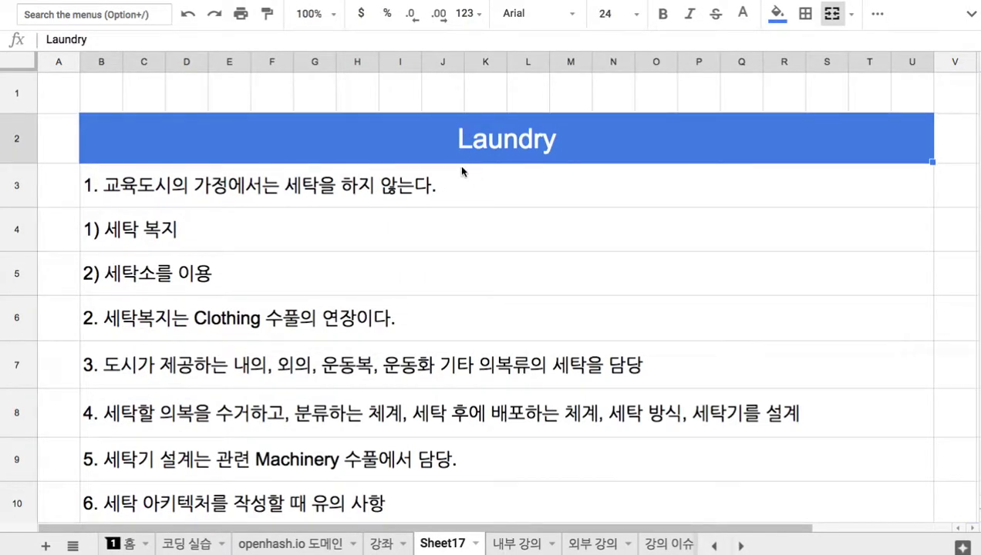